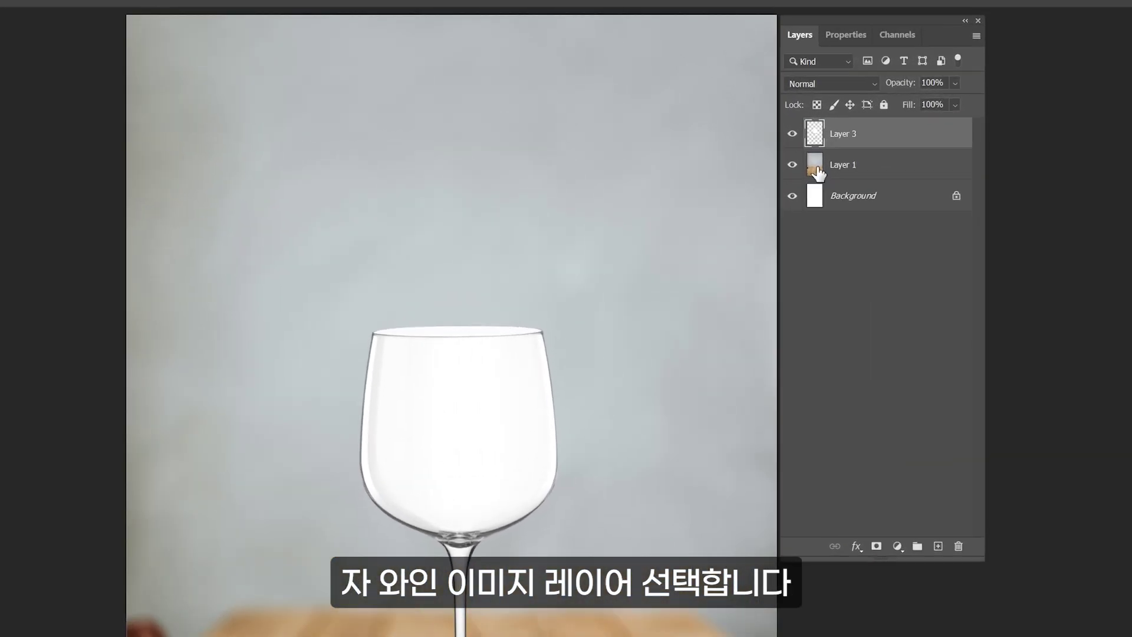
# Set the blend mode of the wine glass layer (Layer 3) to Multiply.
pyautogui.click(789, 123)
pyautogui.click(792, 120)
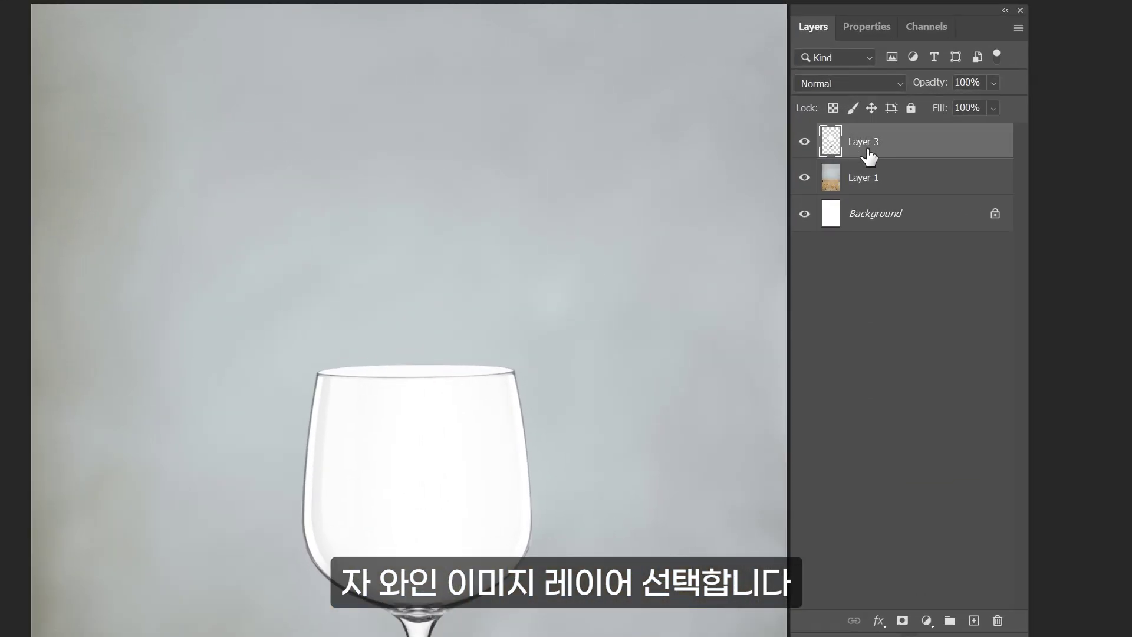
pyautogui.click(819, 84)
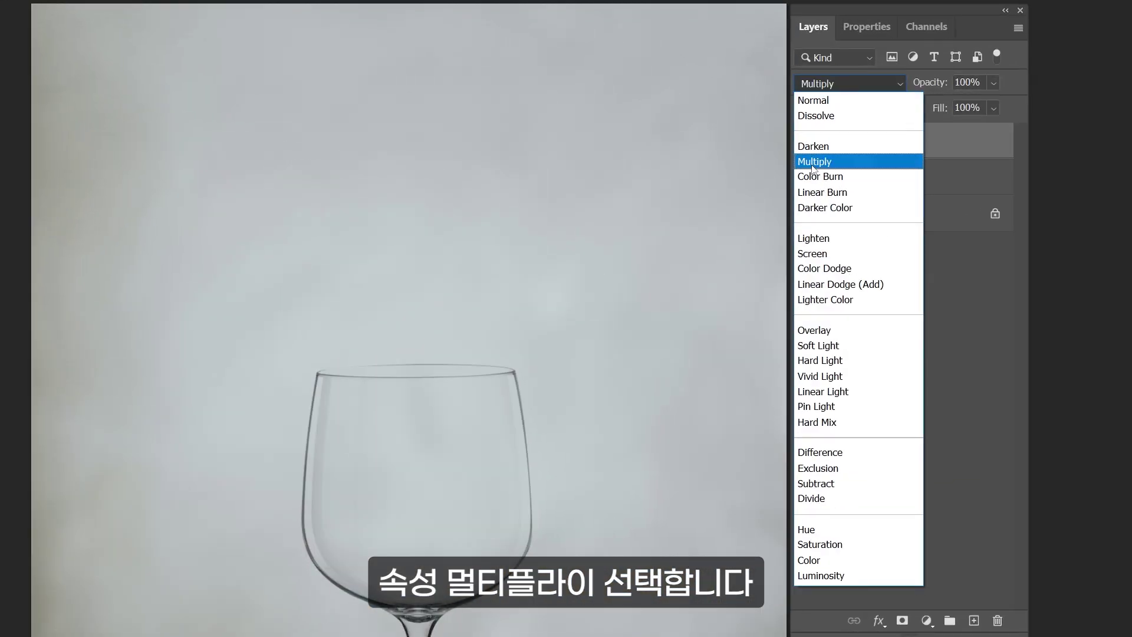
pyautogui.click(813, 163)
# Add a Levels adjustment above the glass with black input 45 and midtones 1.38, and clip it to the glass layer.
pyautogui.click(926, 621)
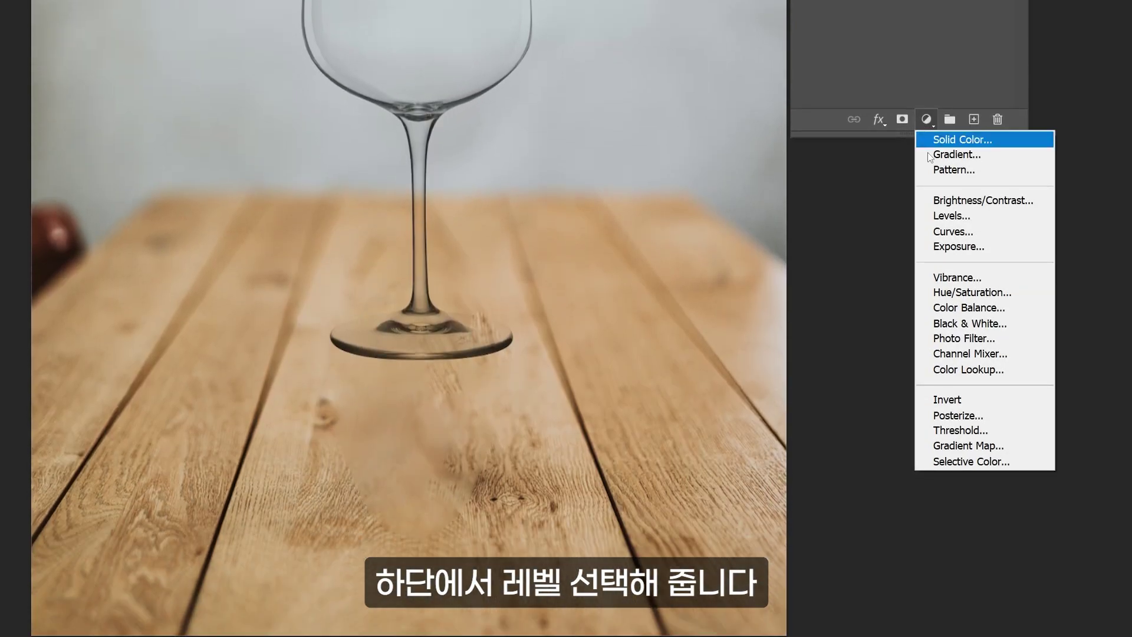
pyautogui.click(937, 223)
pyautogui.click(846, 245)
pyautogui.write('4')
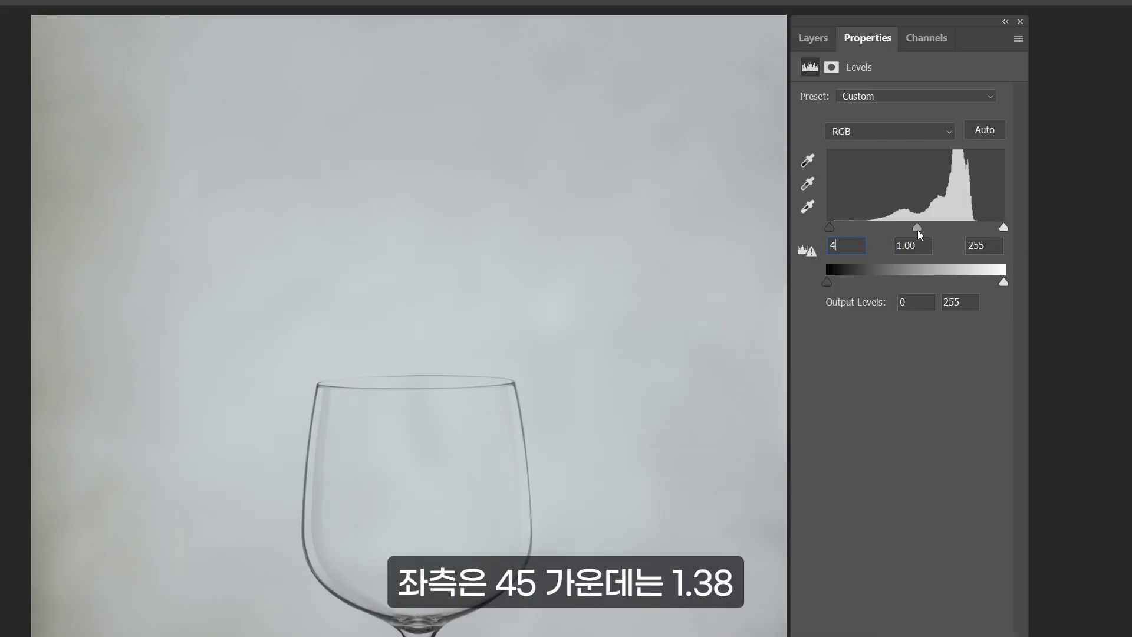
pyautogui.write('5')
pyautogui.click(922, 247)
pyautogui.write('1.')
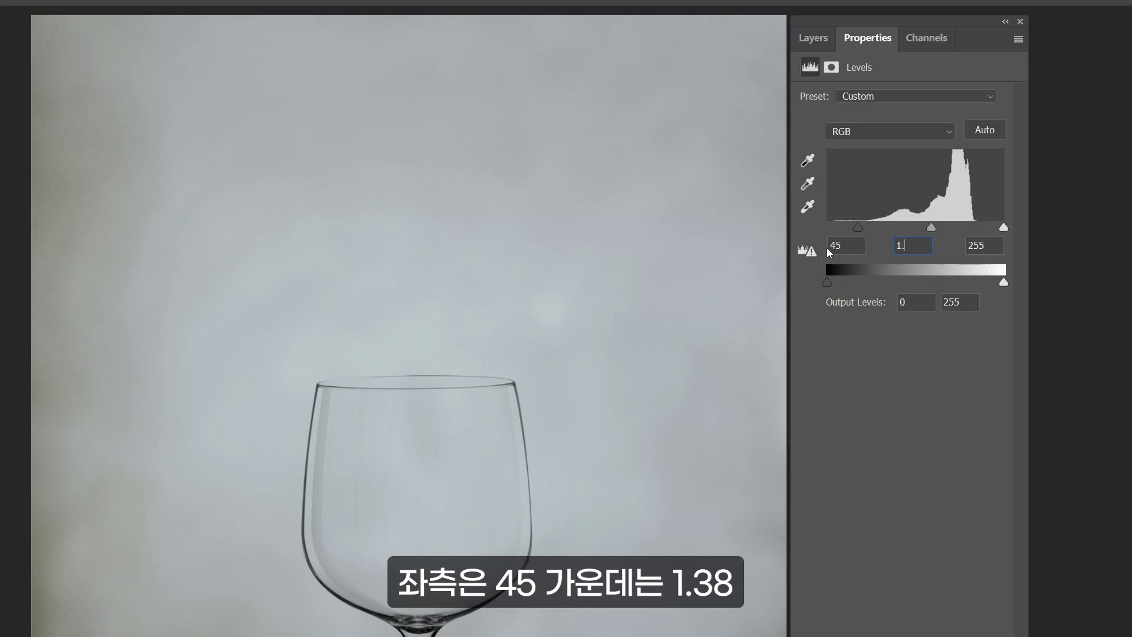
pyautogui.write('38')
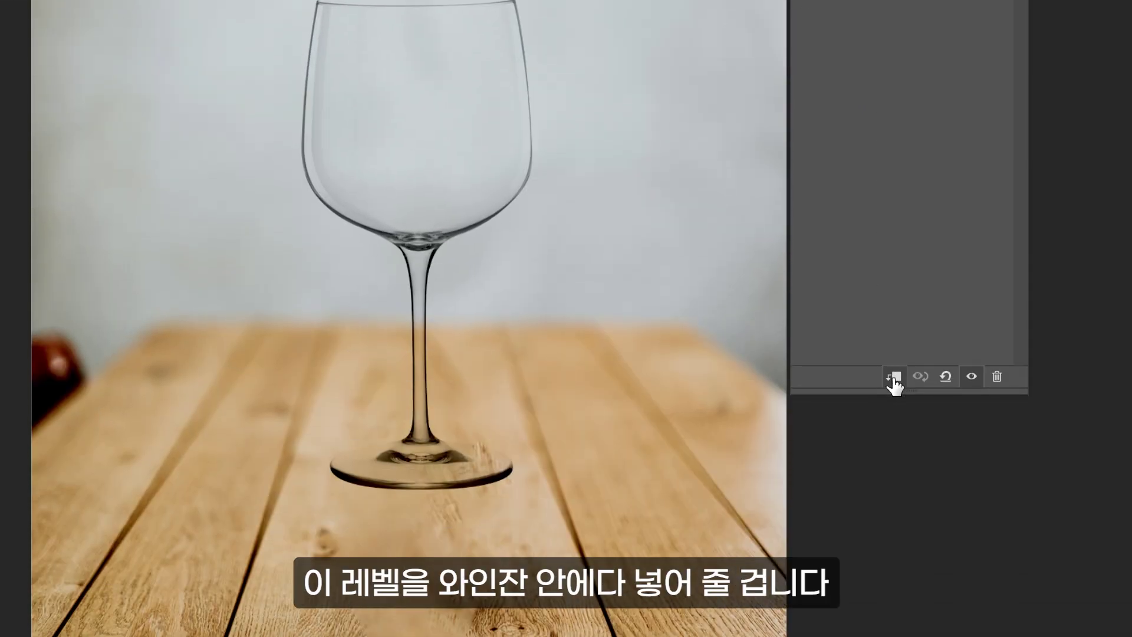
pyautogui.click(894, 380)
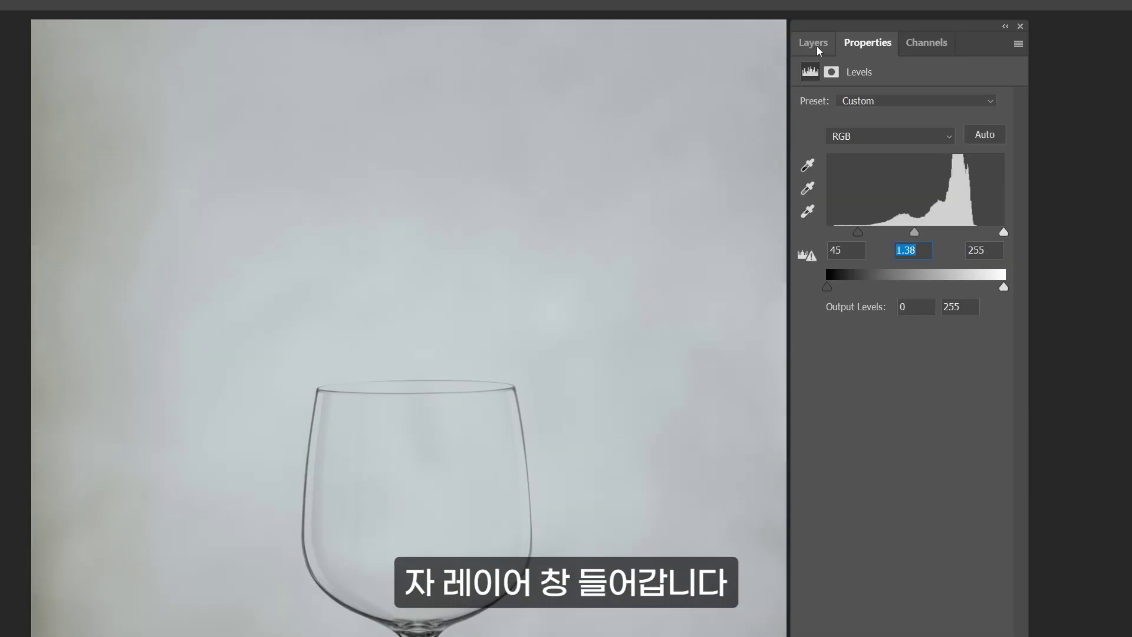
# Duplicate the wine glass layer together with its clipped Levels adjustment.
pyautogui.click(815, 46)
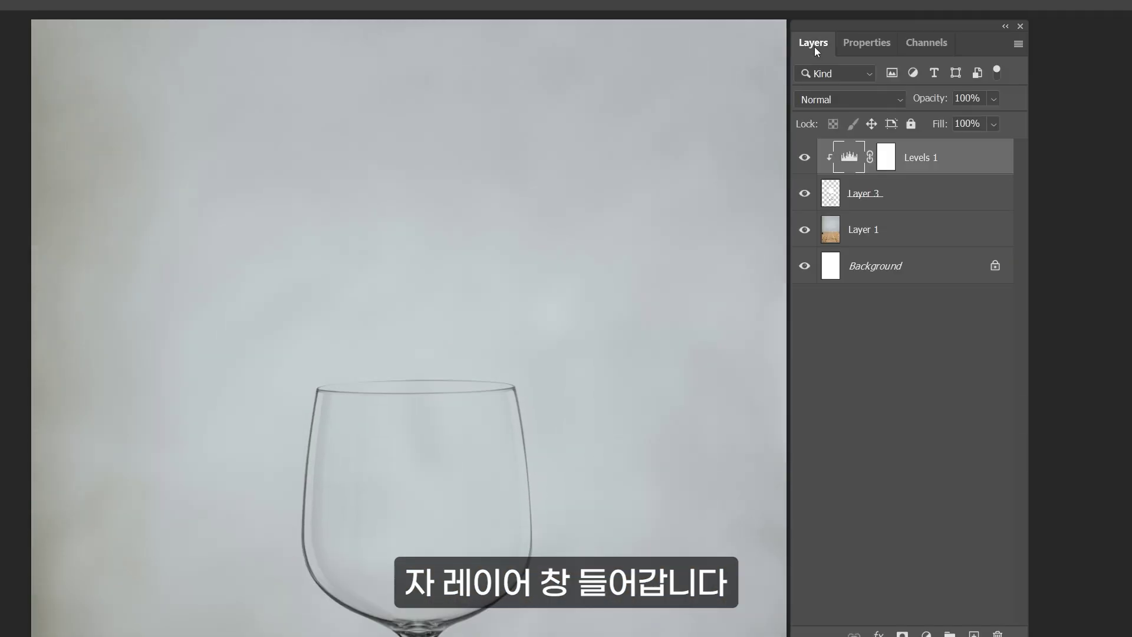
pyautogui.click(902, 195)
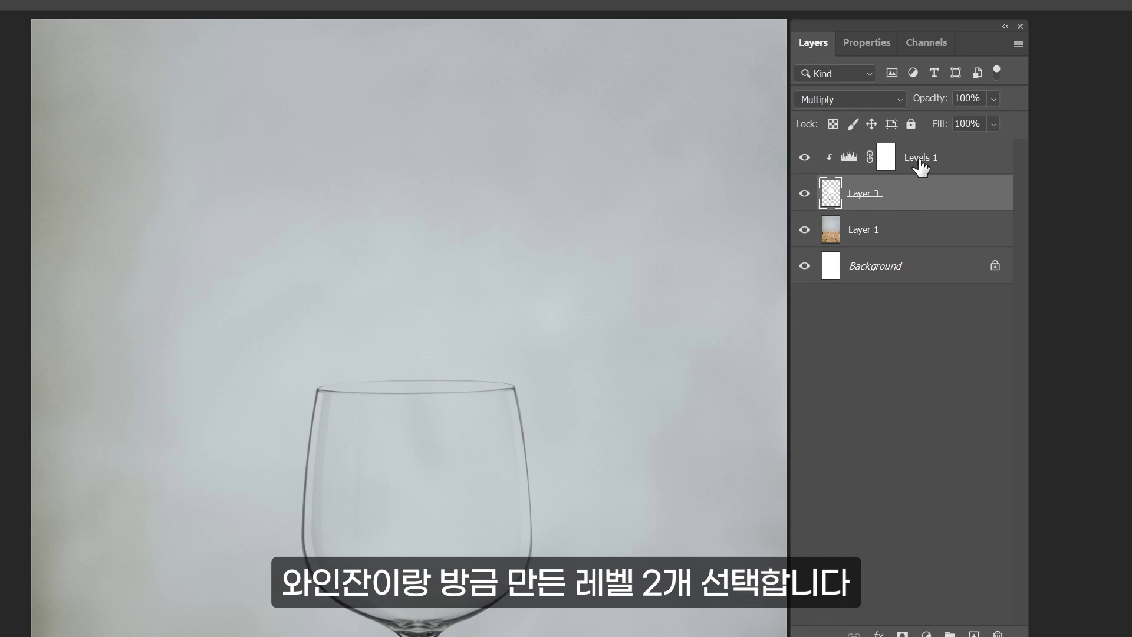
pyautogui.keyDown('shift'); pyautogui.click(918, 162); pyautogui.keyUp('shift')
pyautogui.hotkey('ctrl', 'j')
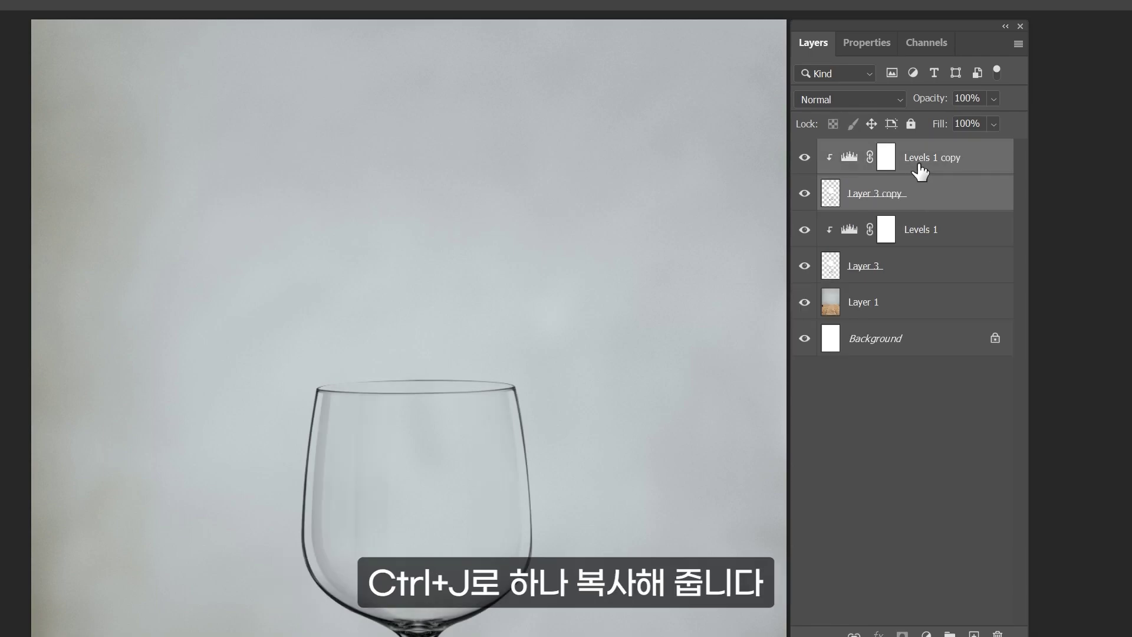
# Set the blend mode of the duplicated glass layer (Layer 3 copy) to Screen.
pyautogui.click(862, 201)
pyautogui.click(849, 99)
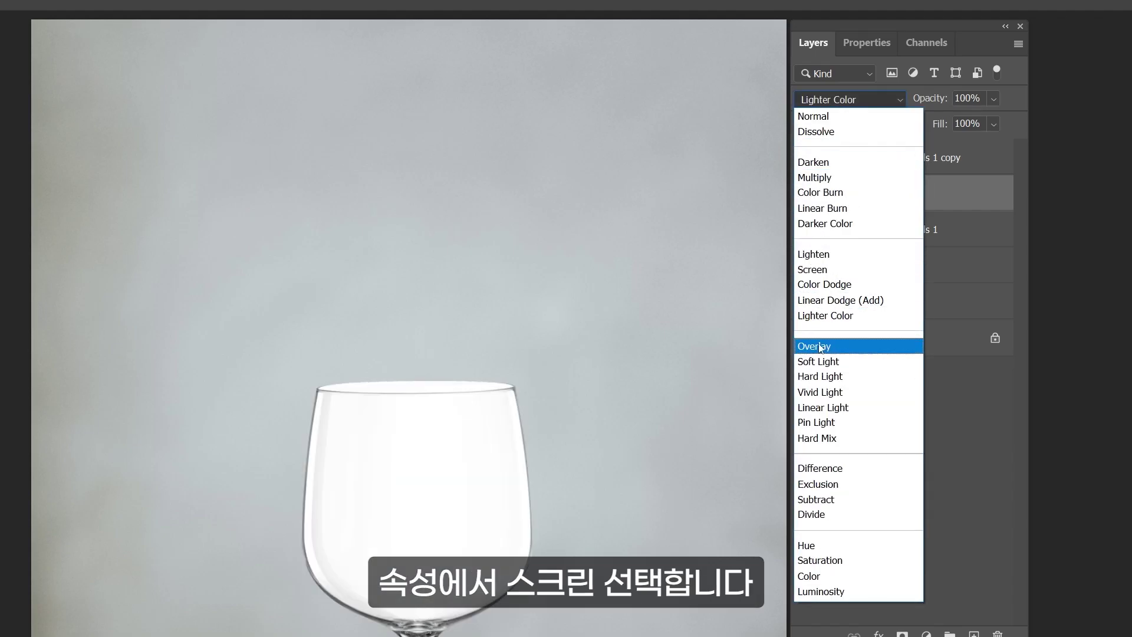
pyautogui.click(820, 270)
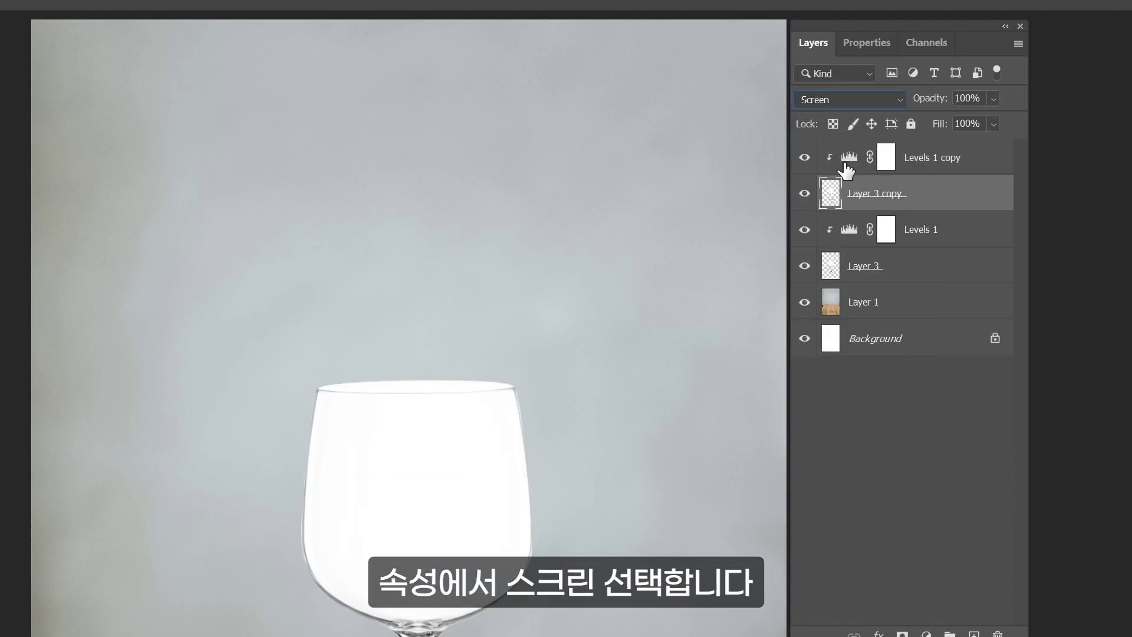
# Change the copied Levels adjustment to black input 220, midtones 0.07 and white output level 55.
pyautogui.doubleClick(850, 159)
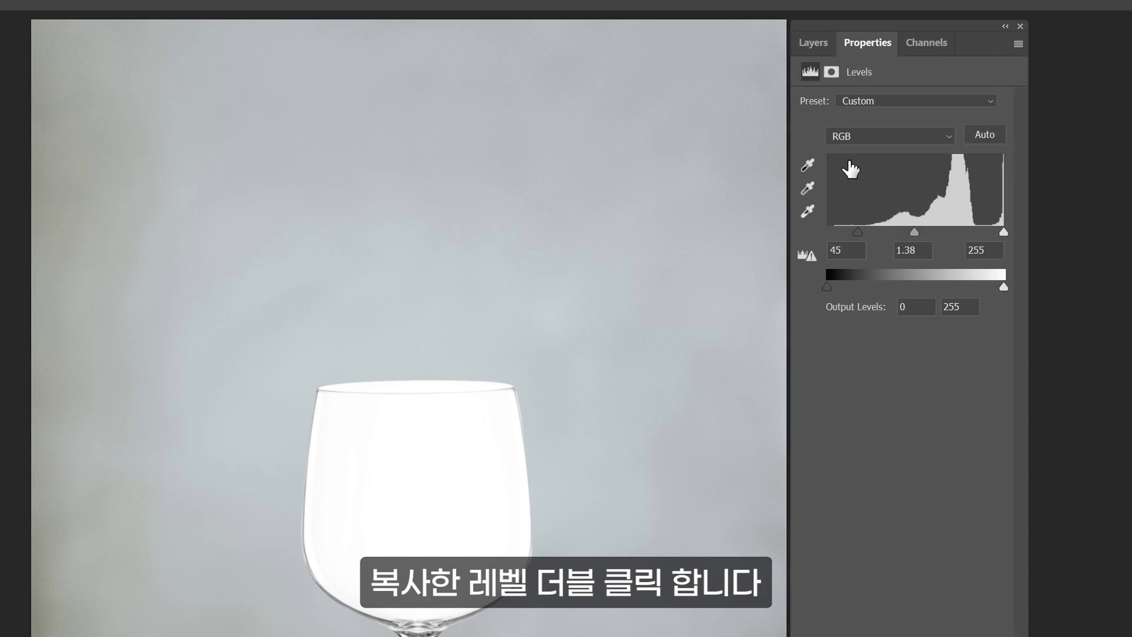
pyautogui.write('220')
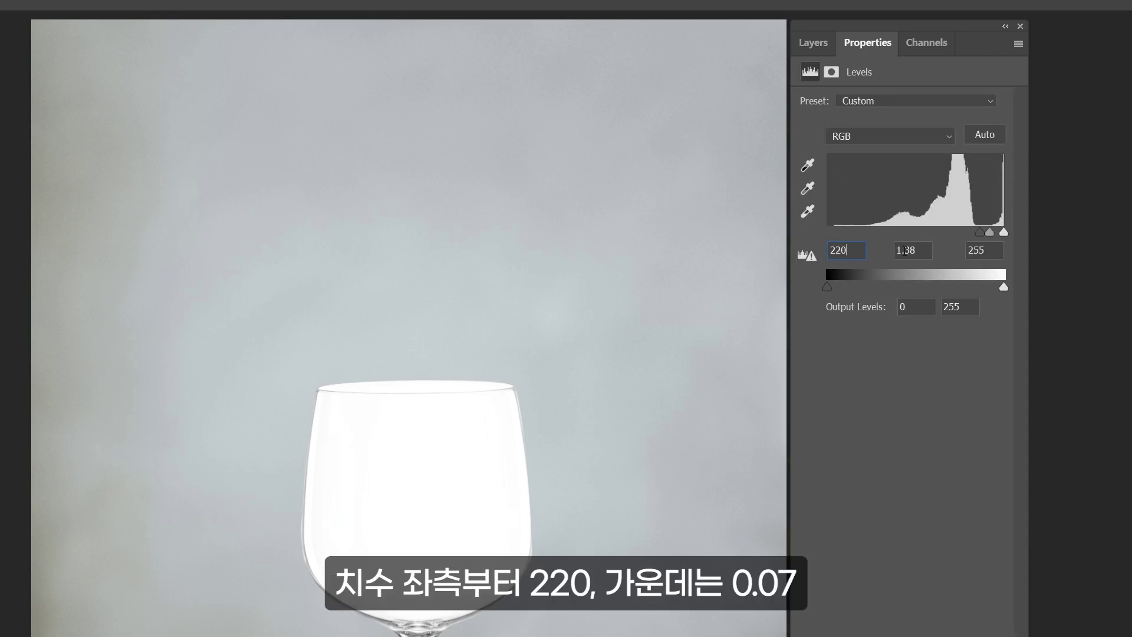
pyautogui.press('Tab')
pyautogui.write('0.')
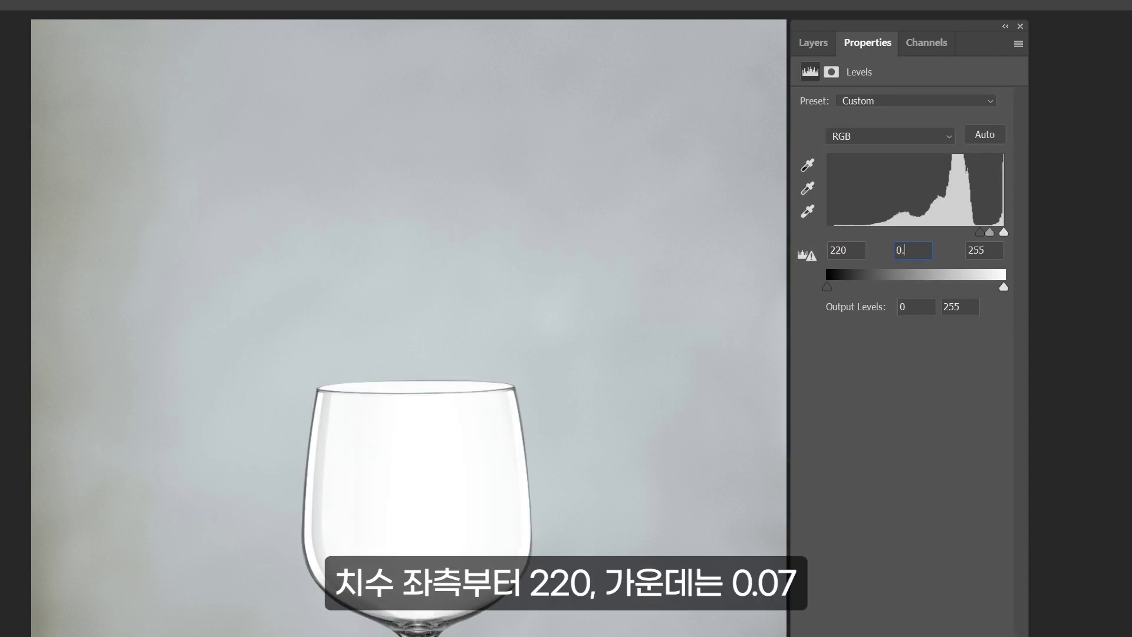
pyautogui.write('07')
pyautogui.click(959, 307)
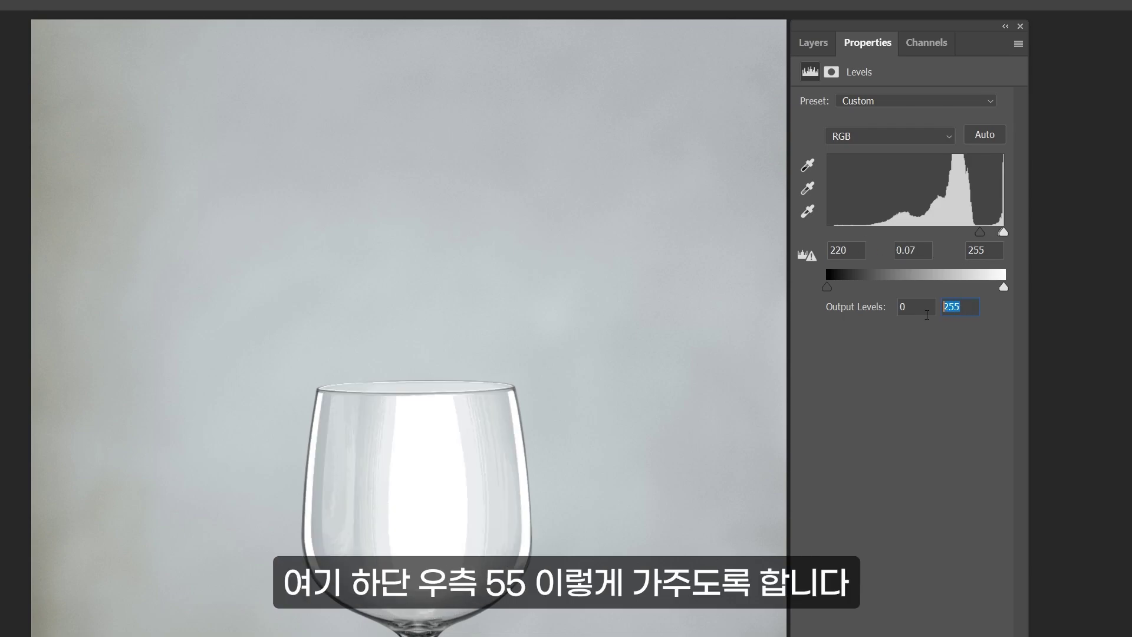
pyautogui.write('55')
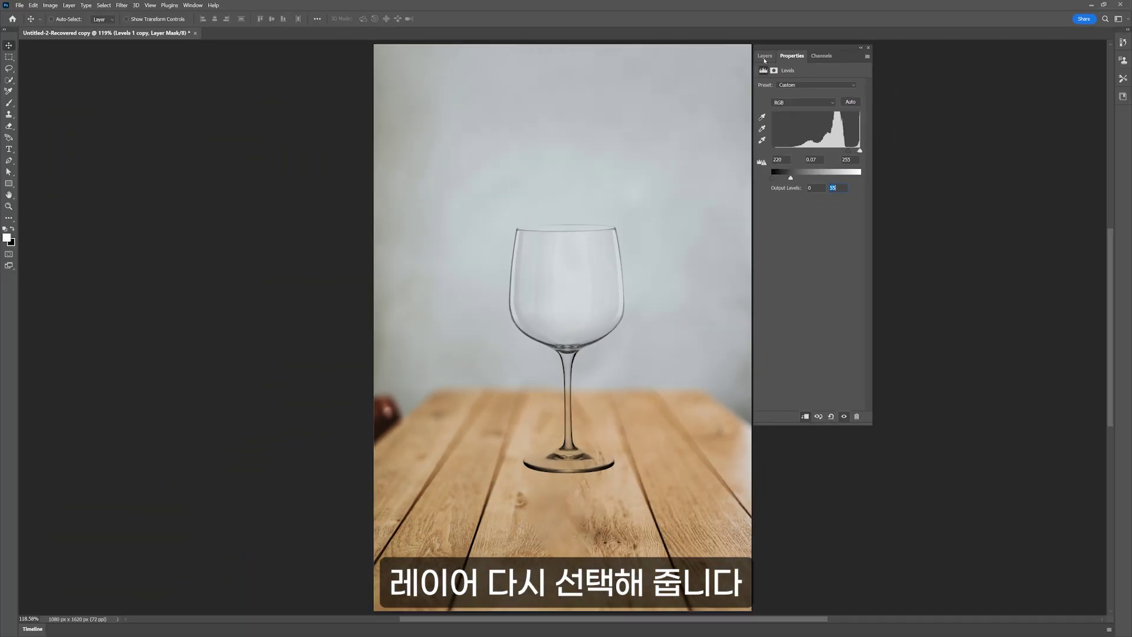
# Duplicate Layer 3 copy with its Levels adjustment, and delete the new topmost Levels copy.
pyautogui.click(814, 42)
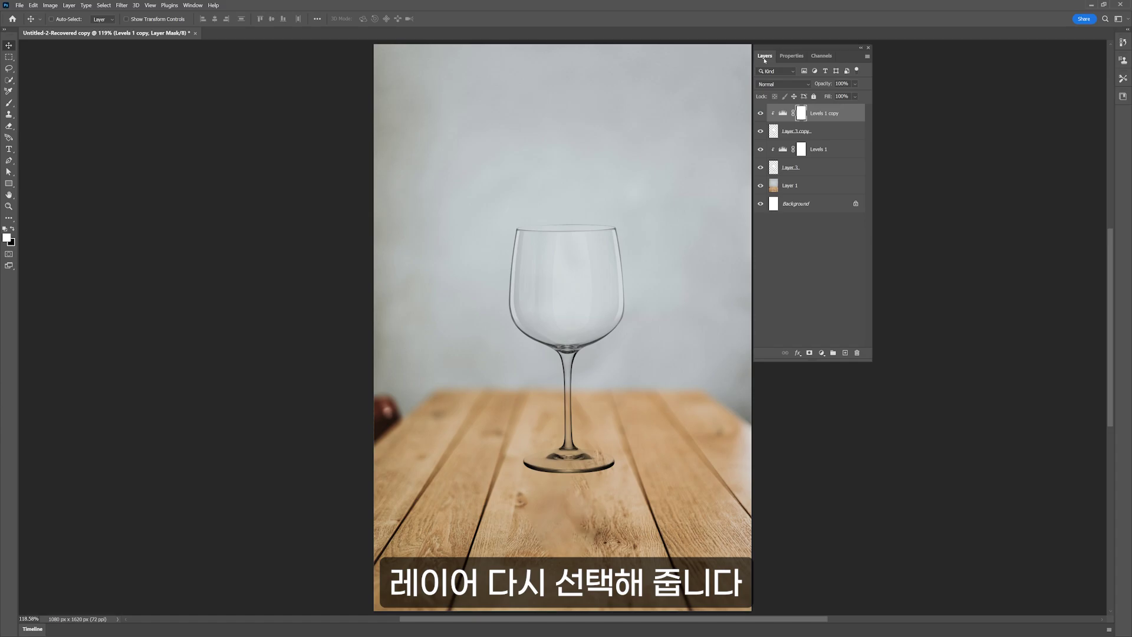
pyautogui.click(818, 132)
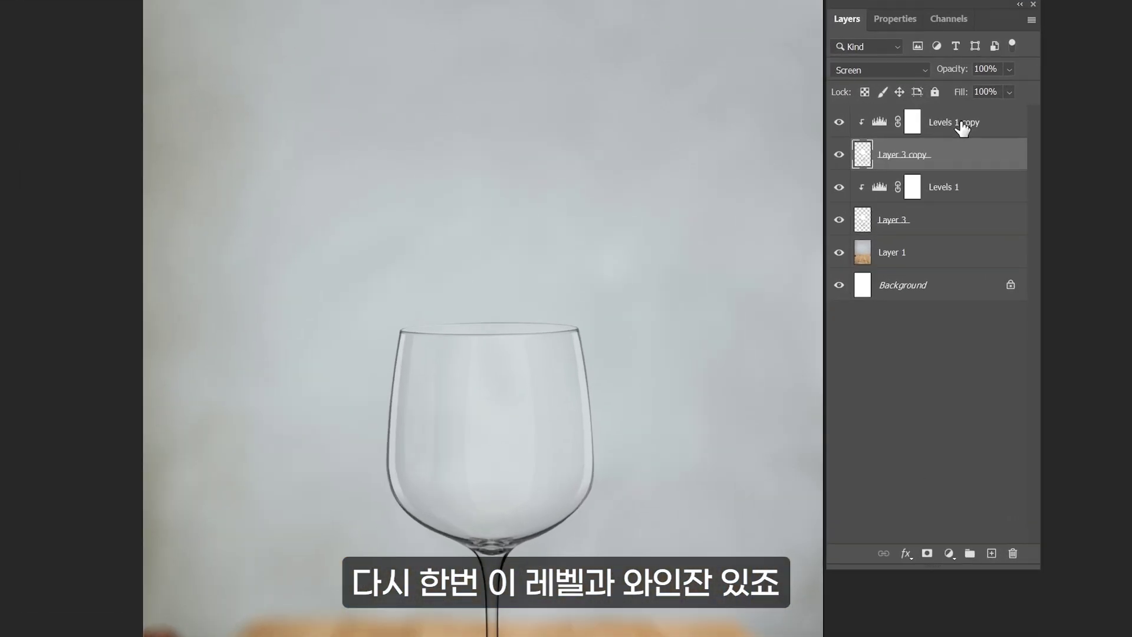
pyautogui.click(829, 117)
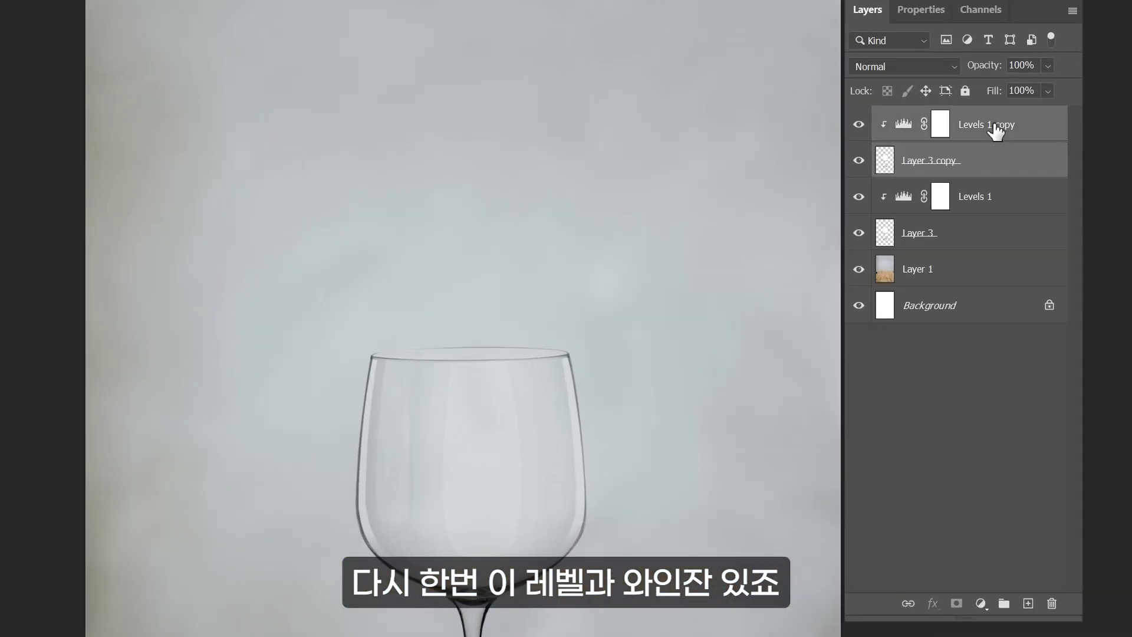
pyautogui.hotkey('ctrl', 'j')
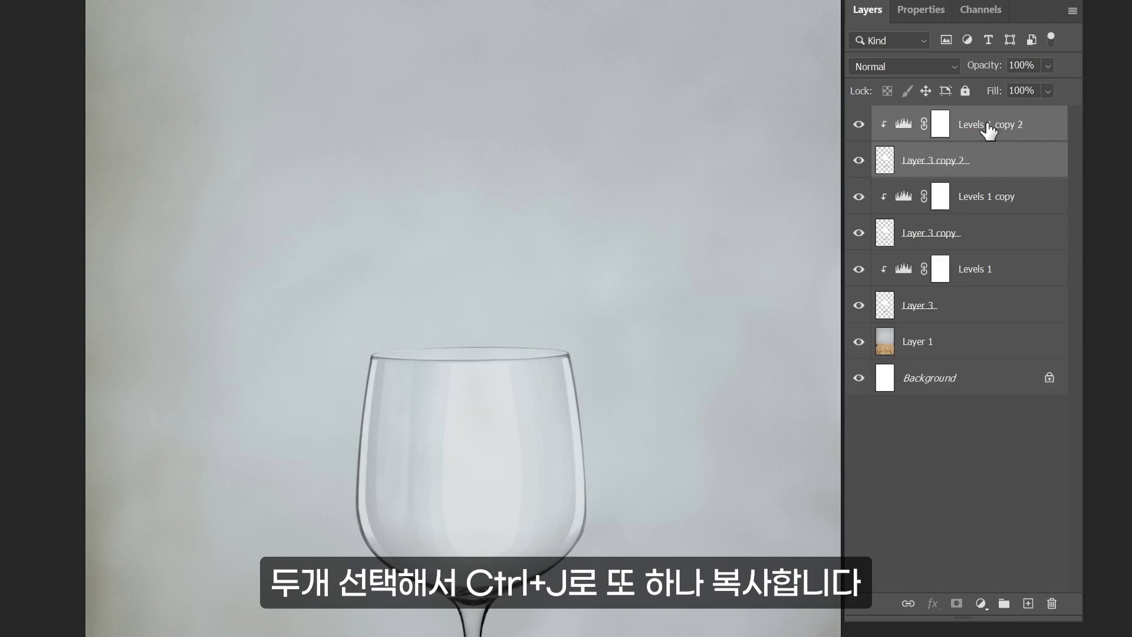
pyautogui.click(989, 131)
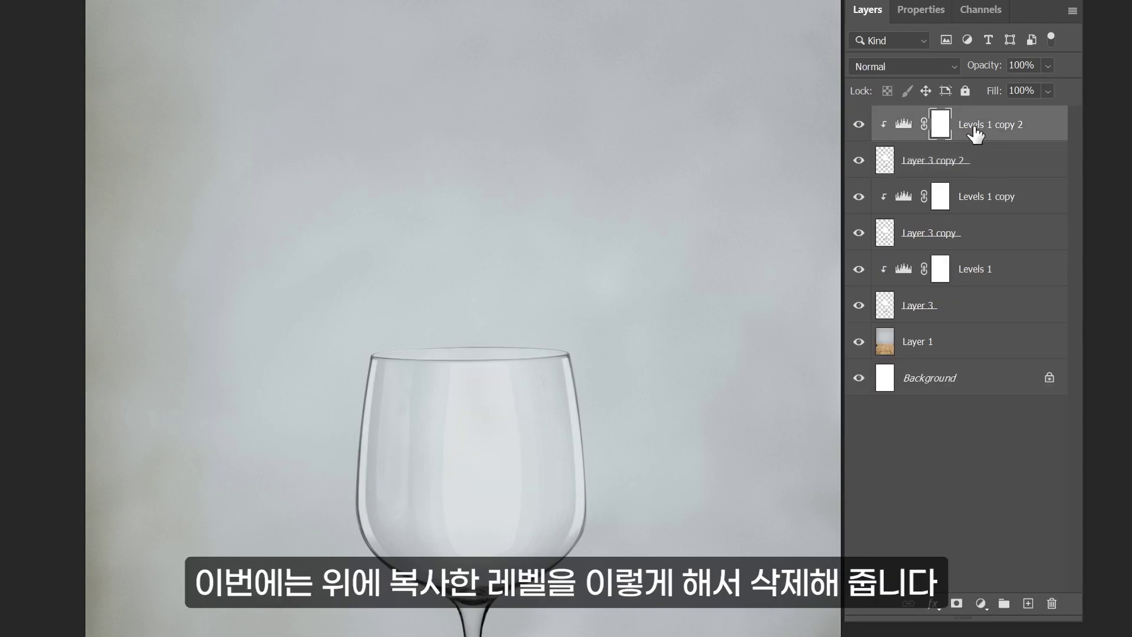
pyautogui.press('Delete')
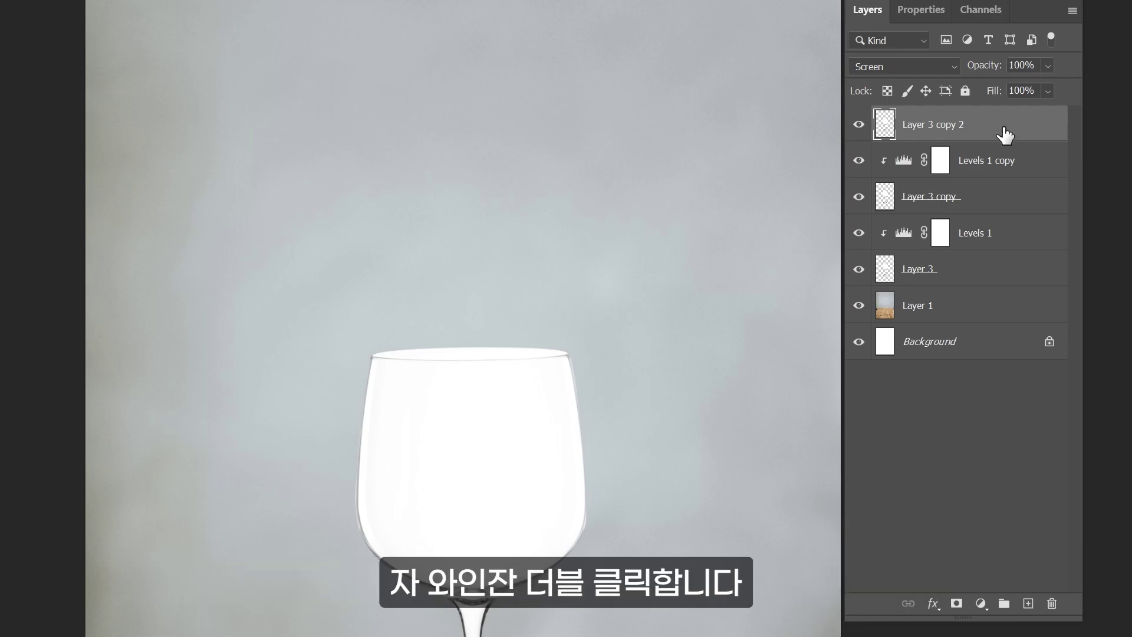
# Set the topmost glass layer's Blend If to current layer 73 and 198/255, underlying 0 and 143/255, and compare with the layer hidden.
pyautogui.doubleClick(1006, 134)
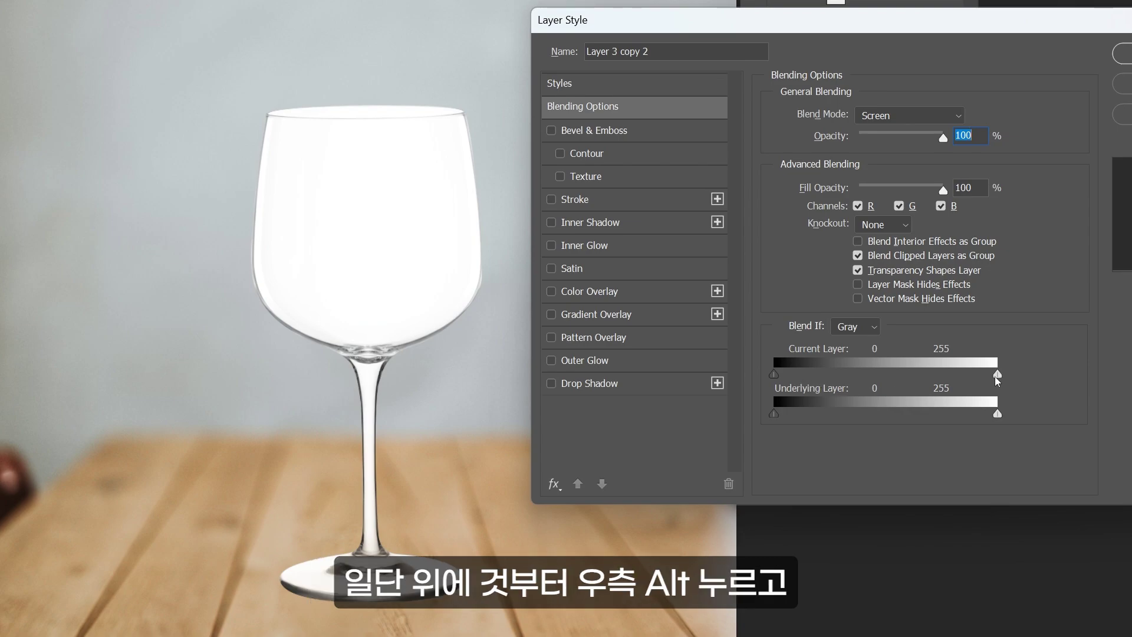
pyautogui.moveTo(995, 375); pyautogui.dragTo(948, 384)
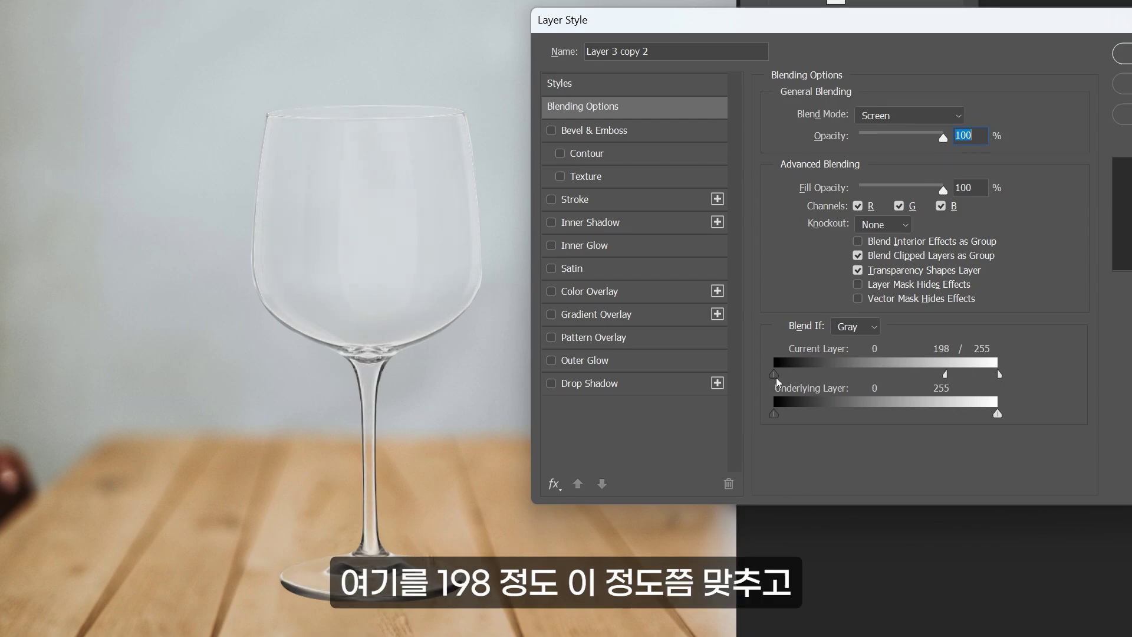
pyautogui.moveTo(774, 372); pyautogui.dragTo(840, 390)
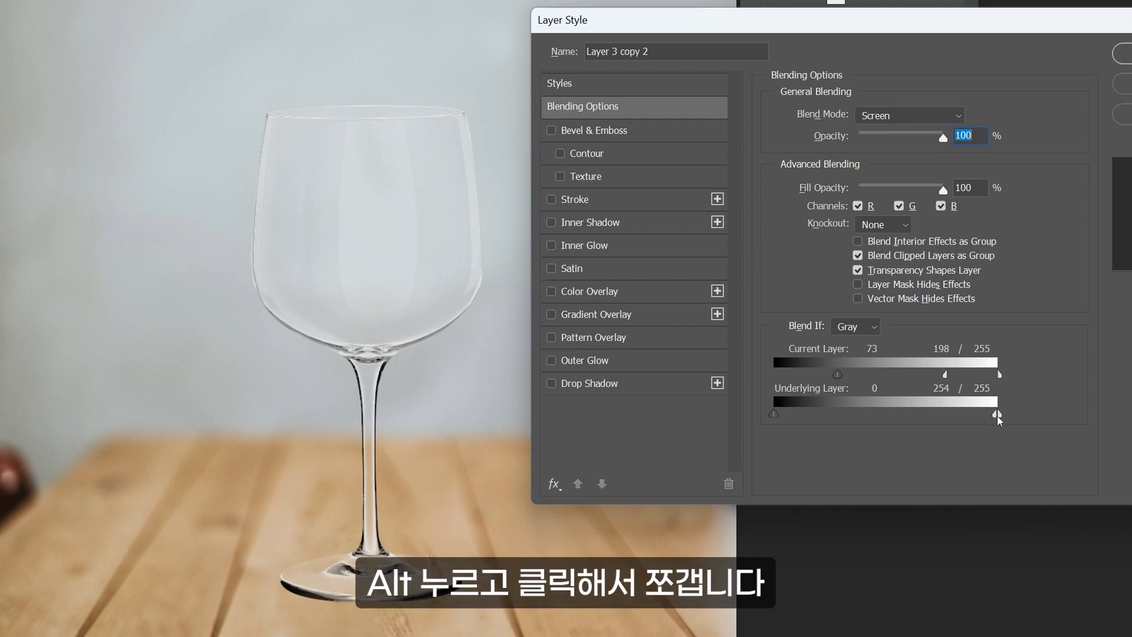
pyautogui.moveTo(997, 415); pyautogui.dragTo(899, 418)
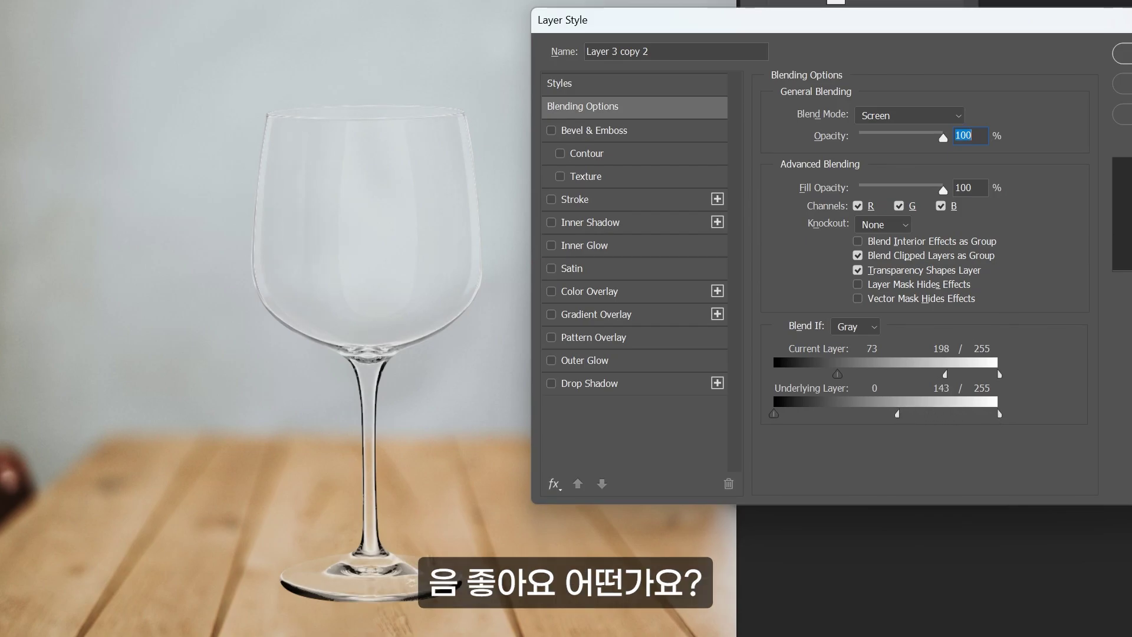
pyautogui.click(1120, 53)
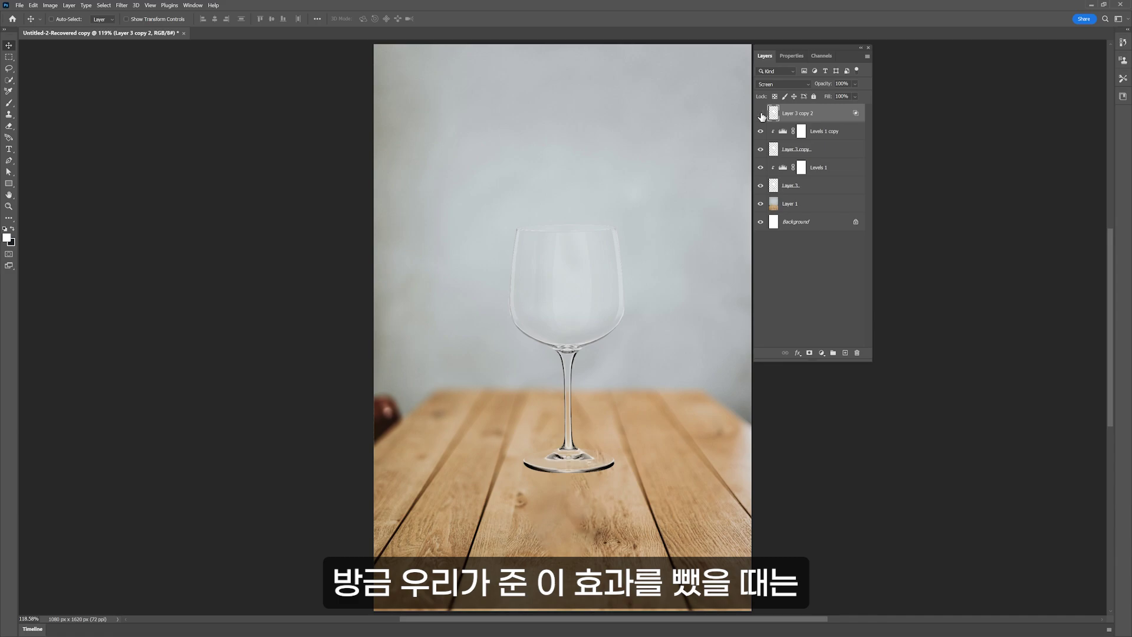
pyautogui.click(761, 114)
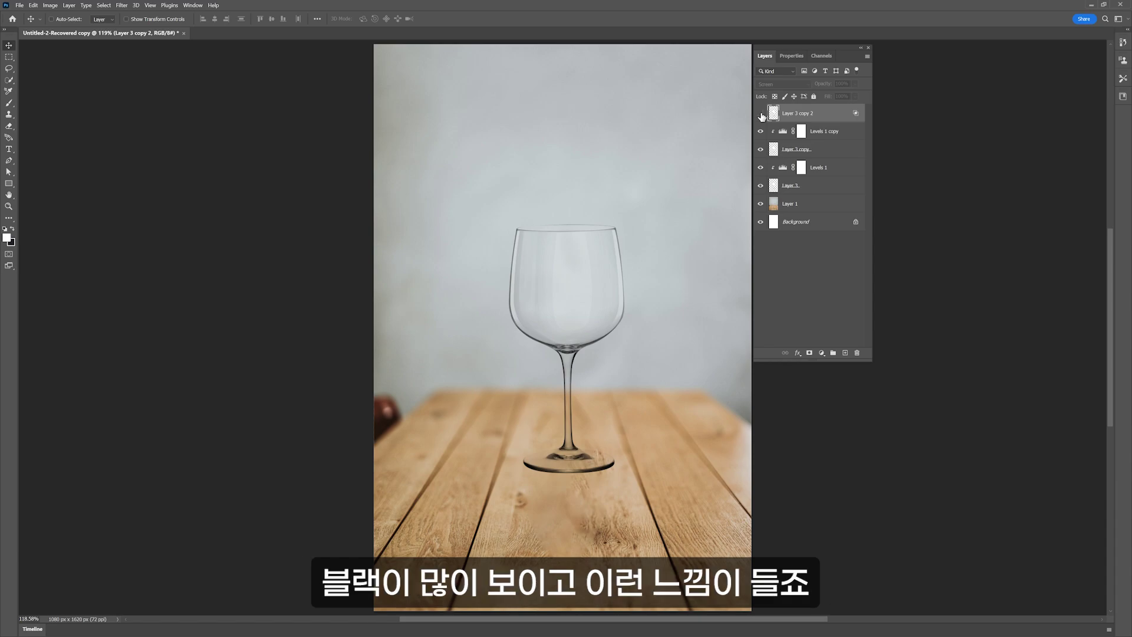
pyautogui.click(761, 114)
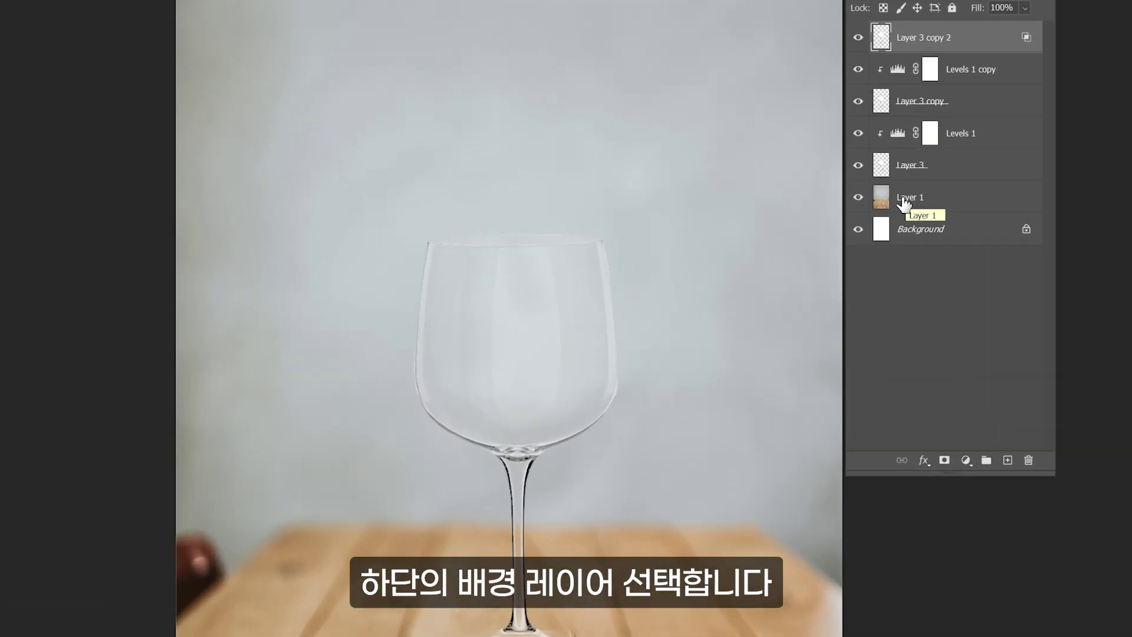
# Select the whole wooden tabletop on the background photo layer (Layer 1) with the Quick Selection Tool.
pyautogui.click(787, 206)
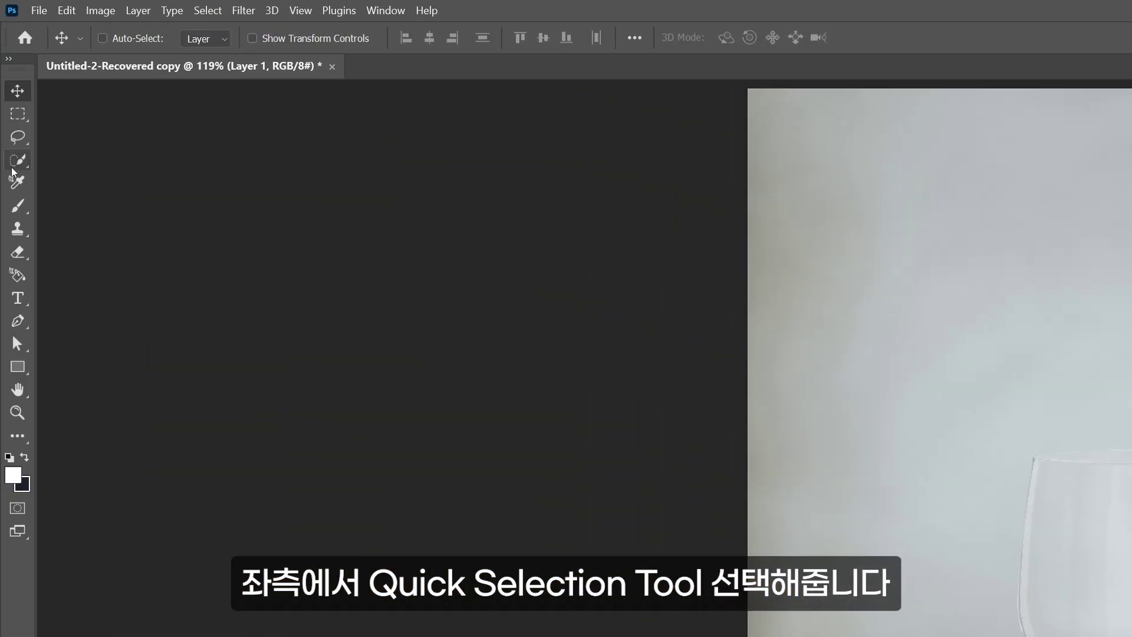
pyautogui.click(18, 162)
pyautogui.rightClick(19, 166)
pyautogui.click(93, 172)
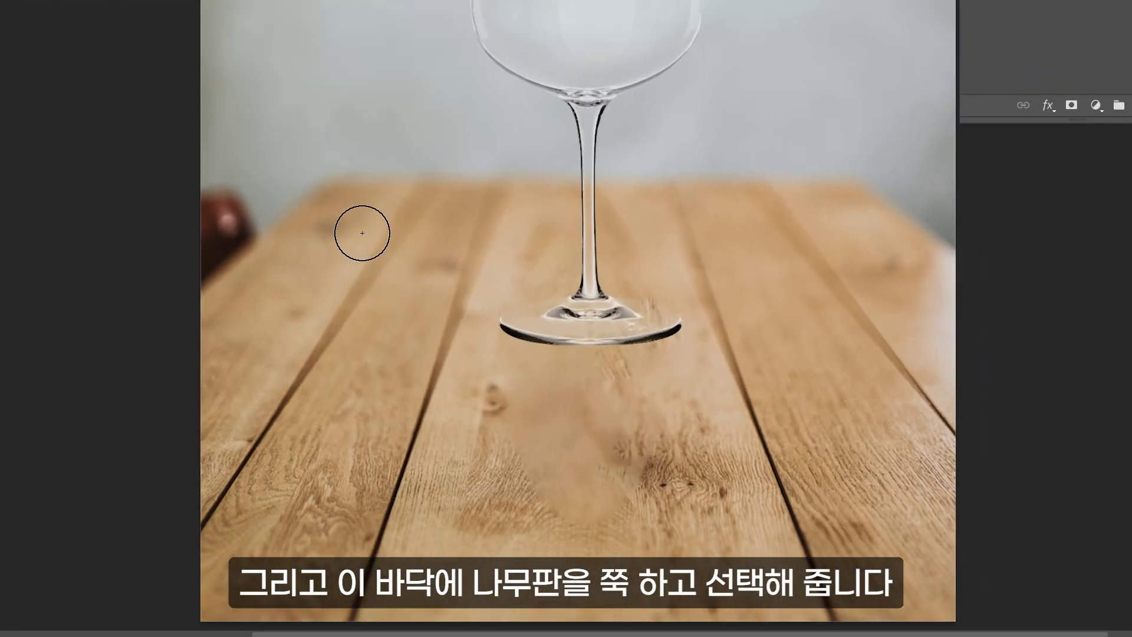
pyautogui.moveTo(515, 395)
pyautogui.mouseDown()
pyautogui.moveTo(452, 552)
pyautogui.moveTo(930, 635)
pyautogui.moveTo(976, 468)
pyautogui.mouseUp()
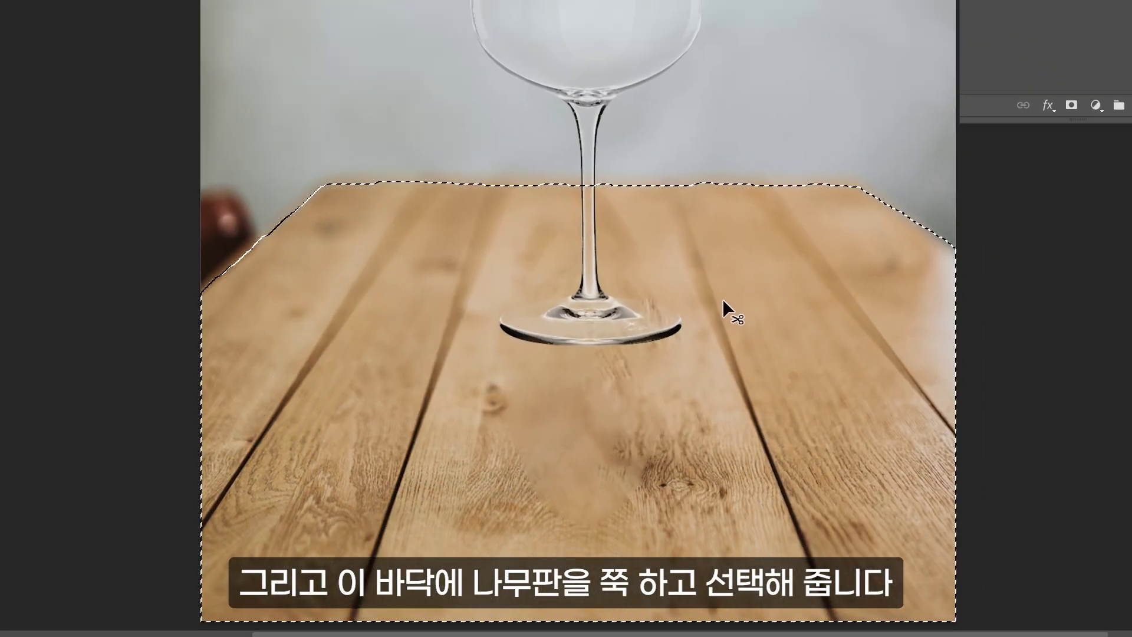
# Copy the selected tabletop to a new layer and move it to the top of the layer stack.
pyautogui.hotkey('ctrl', 'j')
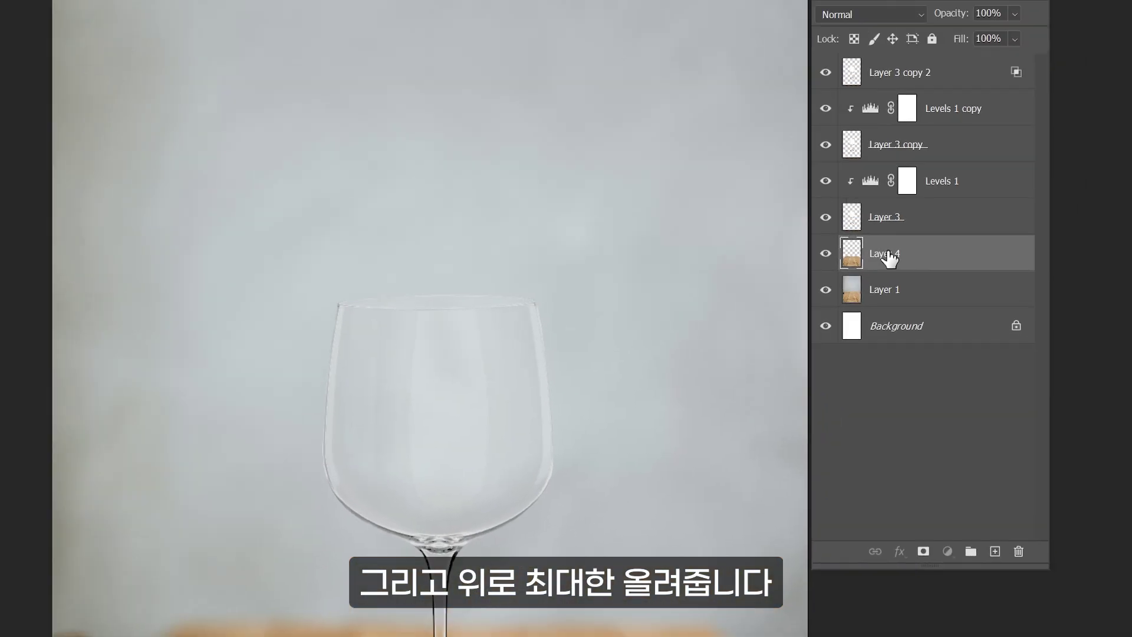
pyautogui.moveTo(890, 253); pyautogui.dragTo(879, 140)
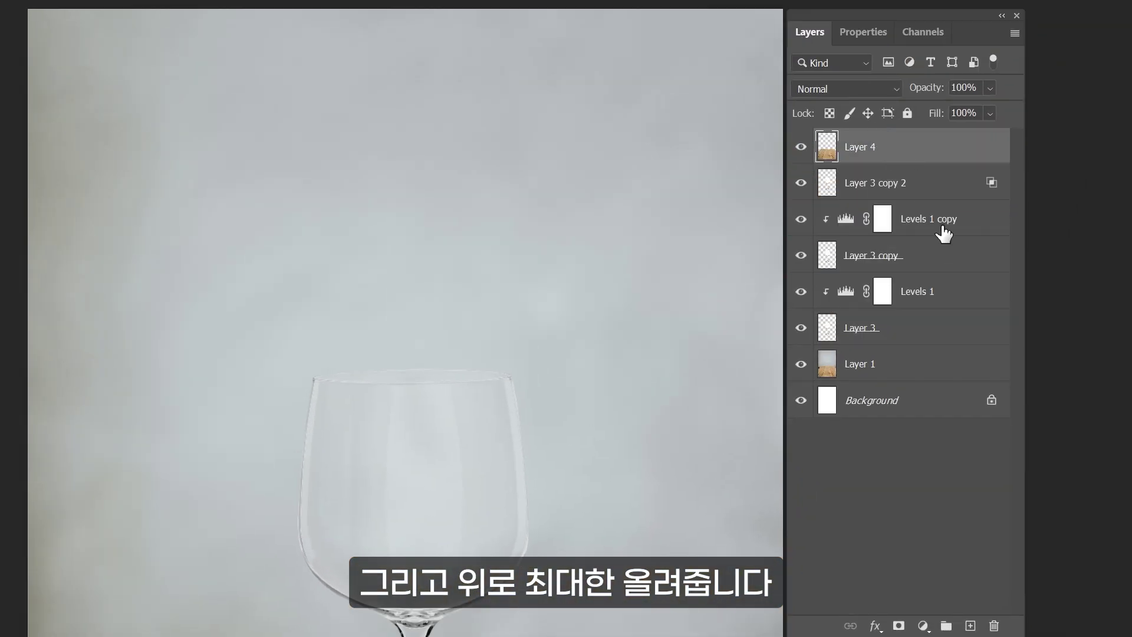
# Group the glass layers from Layer 3 copy 2 down to Layer 3, including both Levels adjustments.
pyautogui.click(914, 187)
pyautogui.keyDown('shift'); pyautogui.click(901, 330); pyautogui.keyUp('shift')
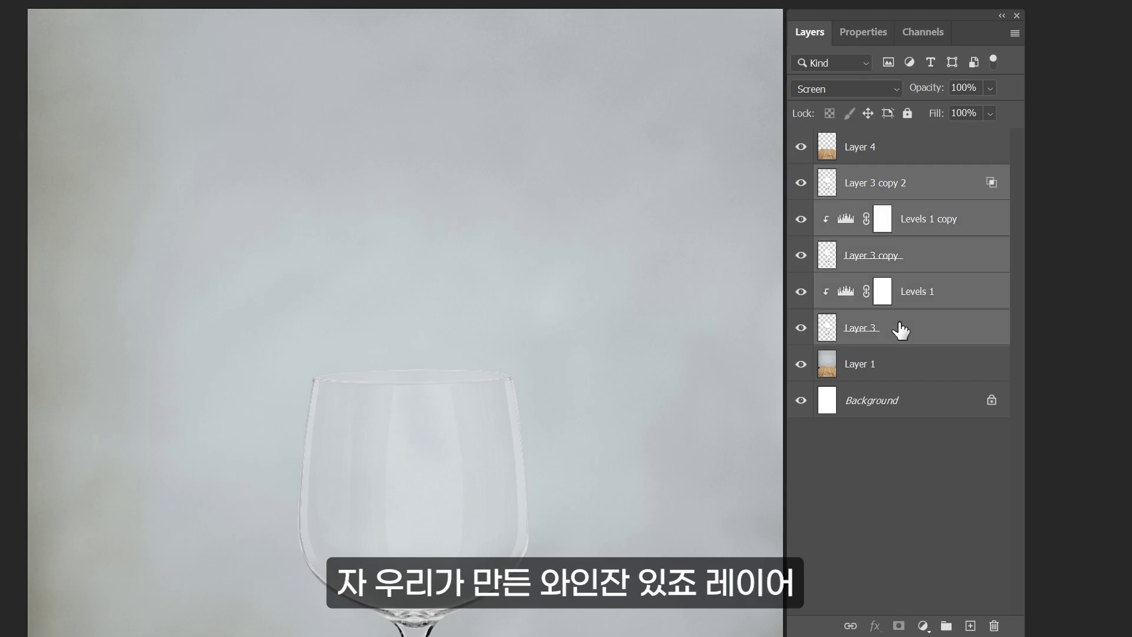
pyautogui.hotkey('ctrl', 'g')
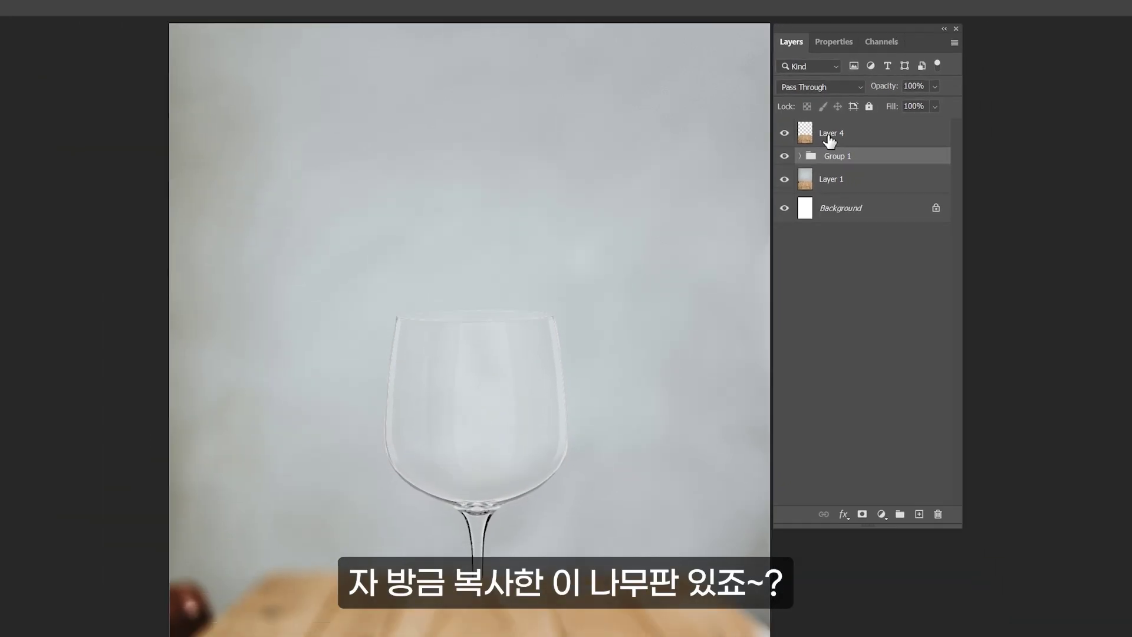
# Move the copied tabletop on Layer 4 up over the glass bowl and set its opacity to 70%.
pyautogui.click(828, 140)
pyautogui.moveTo(630, 463); pyautogui.dragTo(635, 318)
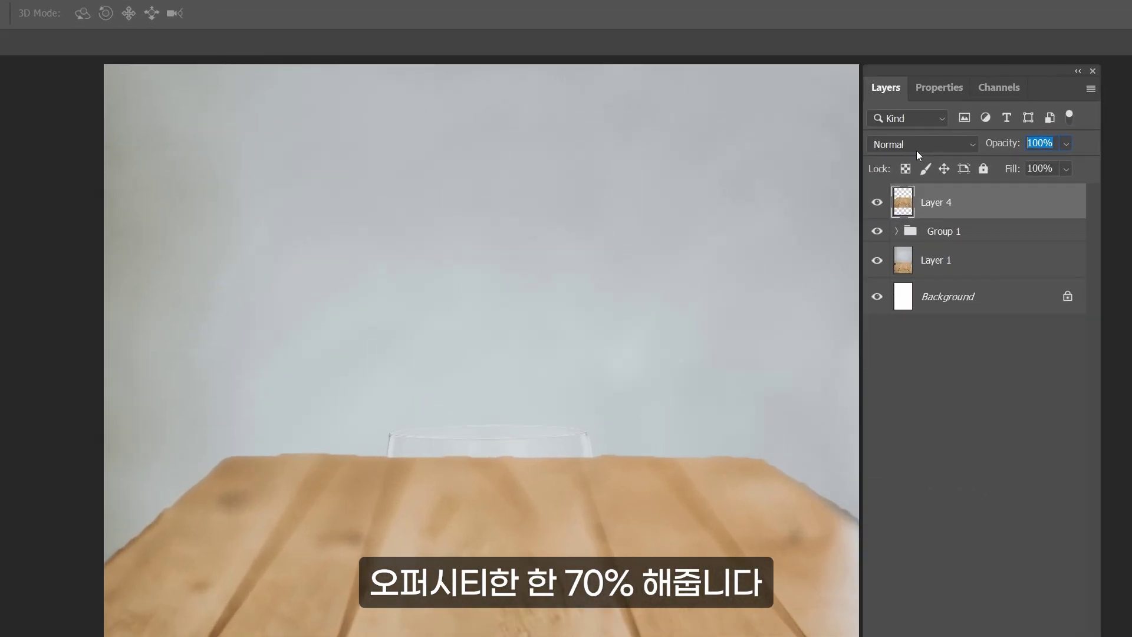
pyautogui.write('70')
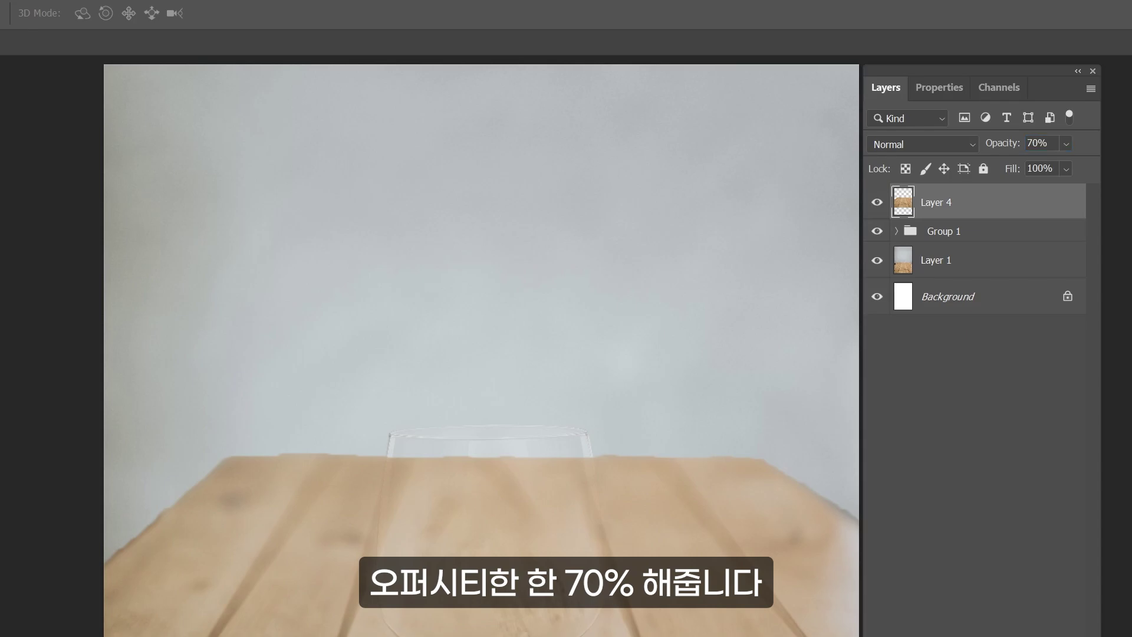
# Warp the tabletop copy, bending its upper edge's middle down below the bowl and its lower edge's middle up.
pyautogui.hotkey('ctrl', 't')
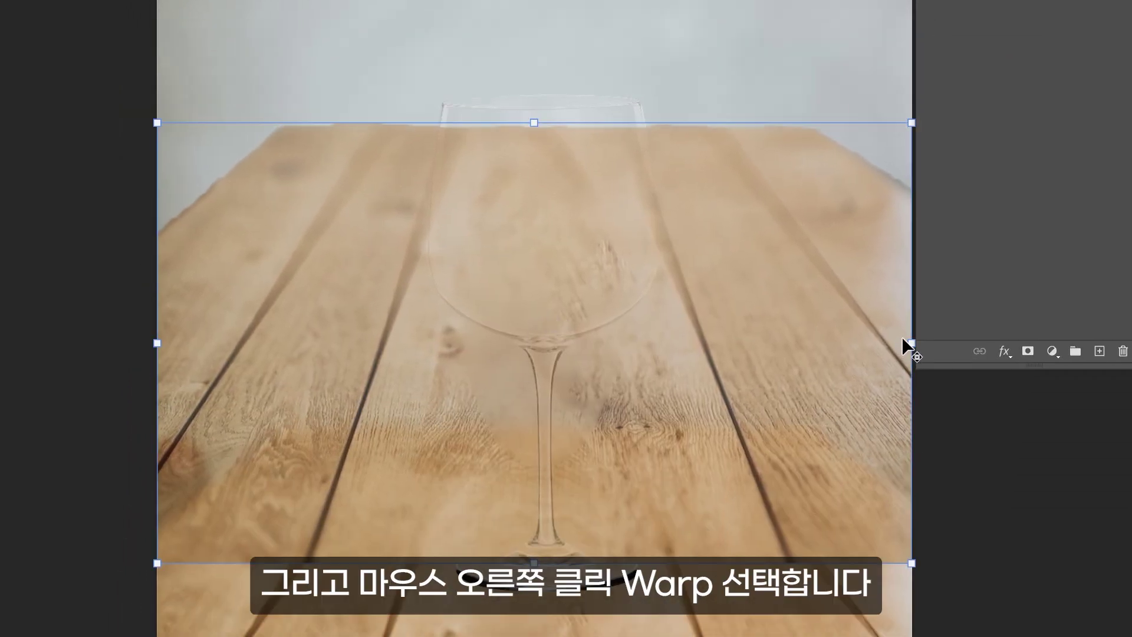
pyautogui.rightClick(557, 316)
pyautogui.click(597, 443)
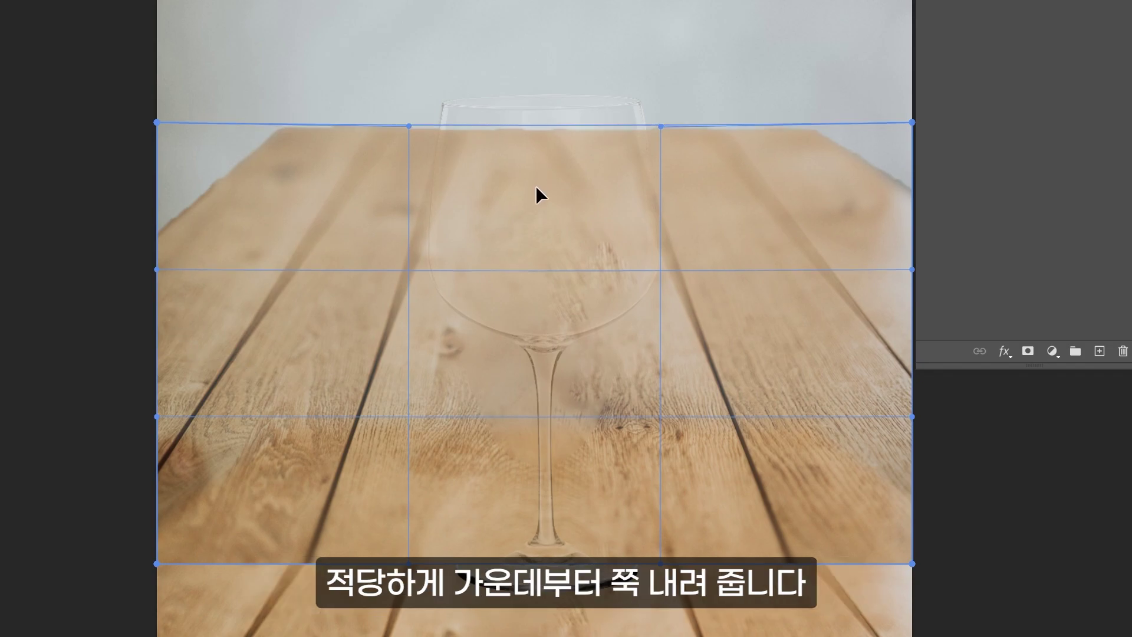
pyautogui.moveTo(536, 188); pyautogui.dragTo(551, 383)
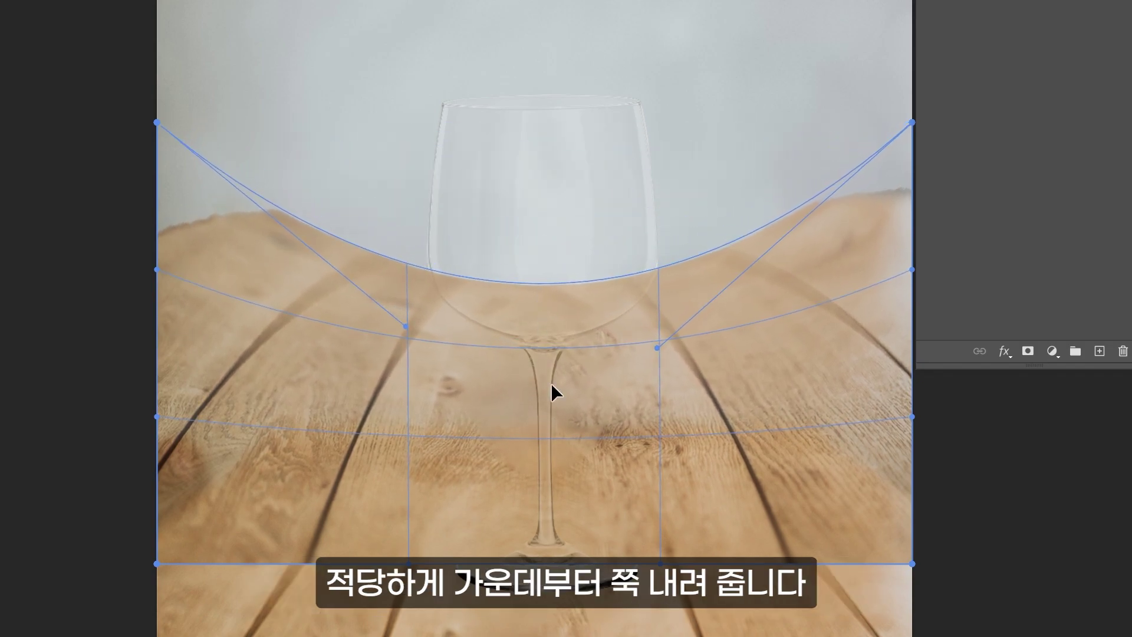
pyautogui.moveTo(554, 530); pyautogui.dragTo(550, 429)
# Warp both sides and all four corners of the tabletop copy inward toward the glass stem.
pyautogui.moveTo(189, 356); pyautogui.dragTo(355, 359)
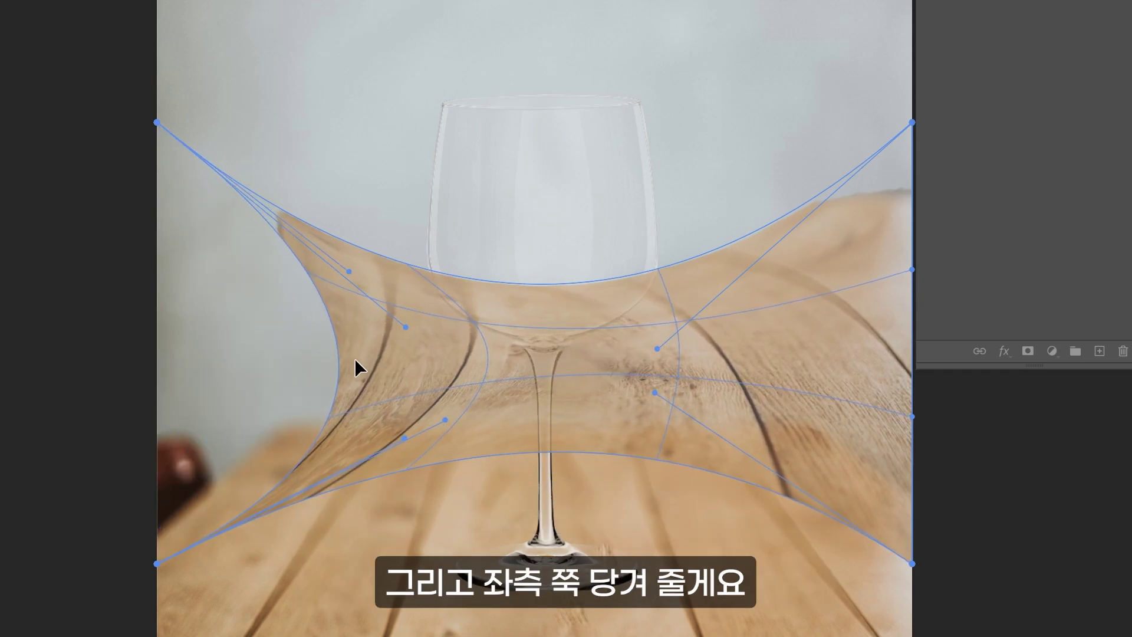
pyautogui.moveTo(893, 359); pyautogui.dragTo(709, 358)
pyautogui.moveTo(157, 123); pyautogui.dragTo(326, 159)
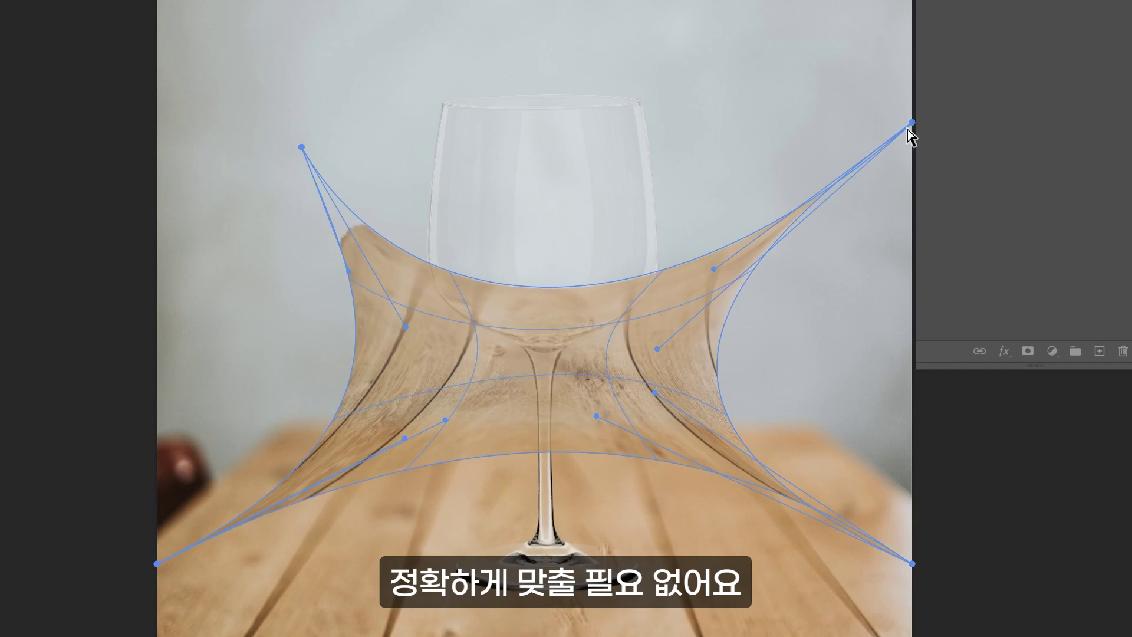
pyautogui.moveTo(912, 122); pyautogui.dragTo(762, 143)
pyautogui.moveTo(157, 564); pyautogui.dragTo(296, 531)
pyautogui.moveTo(912, 564); pyautogui.dragTo(761, 520)
# Stretch the warp's lower edge, middle and upper curve downward to follow the glass, and apply the transform.
pyautogui.moveTo(550, 505); pyautogui.dragTo(550, 575)
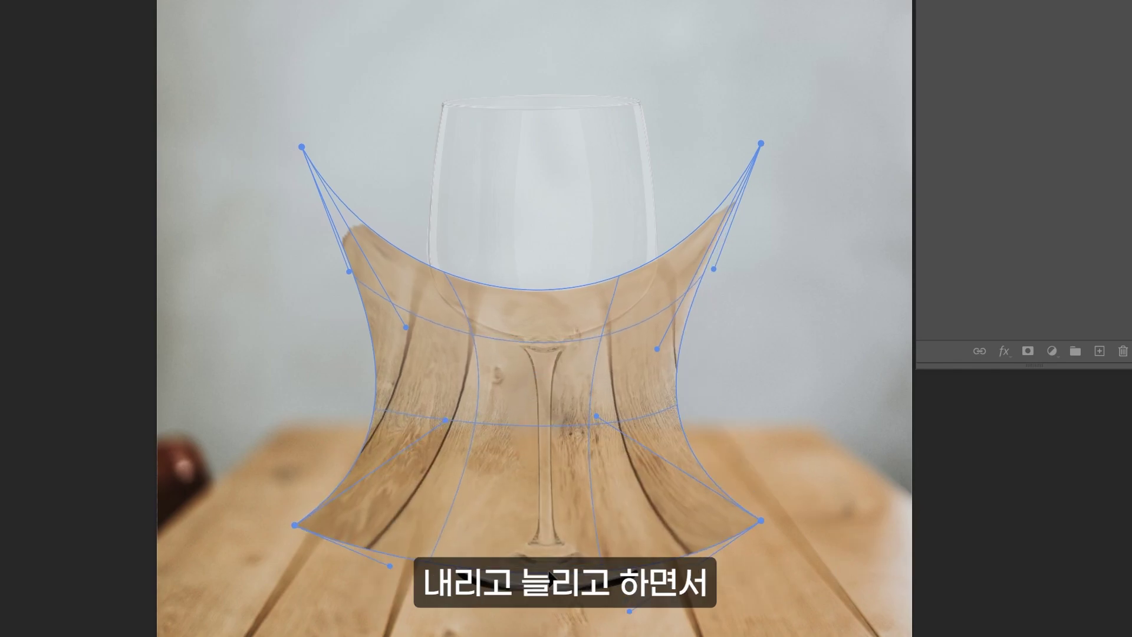
pyautogui.moveTo(540, 434); pyautogui.dragTo(549, 476)
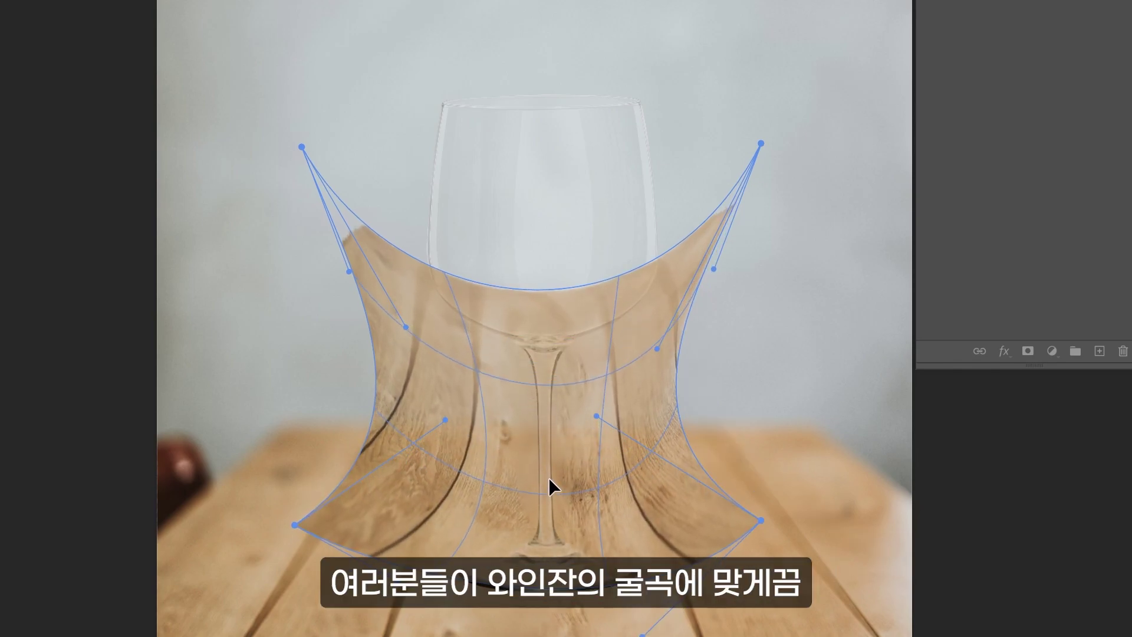
pyautogui.moveTo(536, 334); pyautogui.dragTo(532, 366)
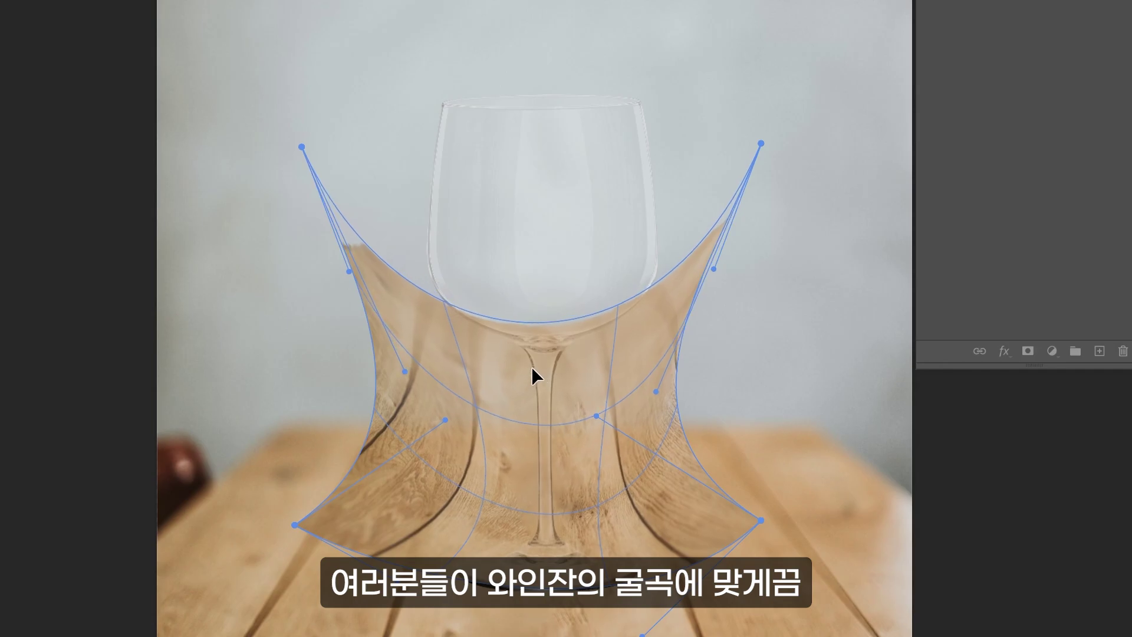
pyautogui.press('Return')
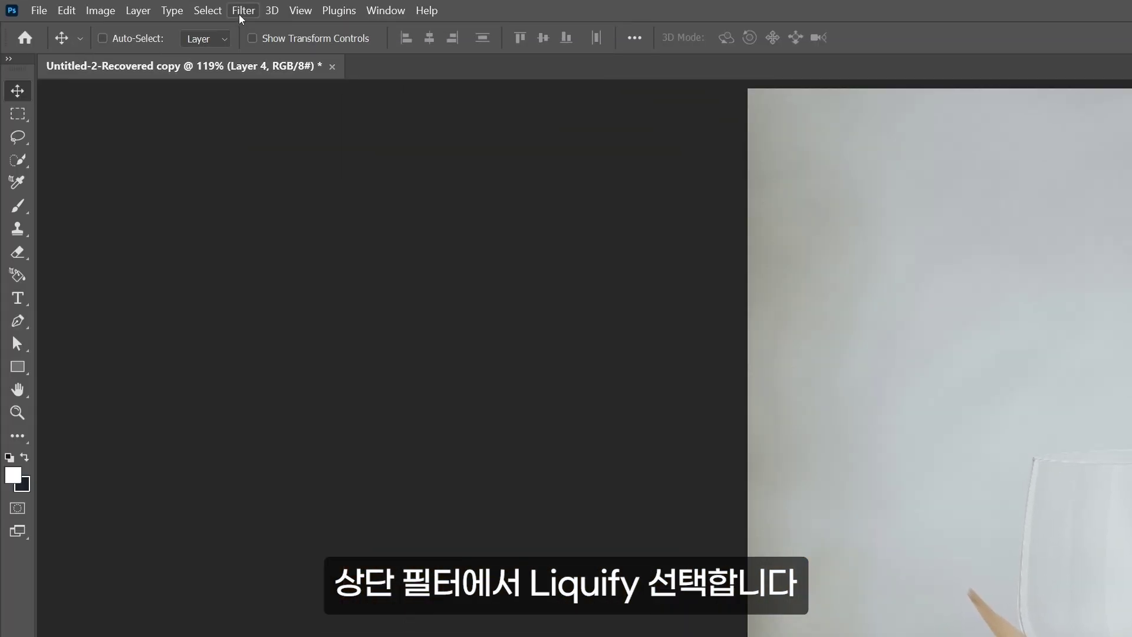
# Open the Liquify filter for Layer 4 with Show Backdrop enabled and the view enlarged around the wood.
pyautogui.click(243, 11)
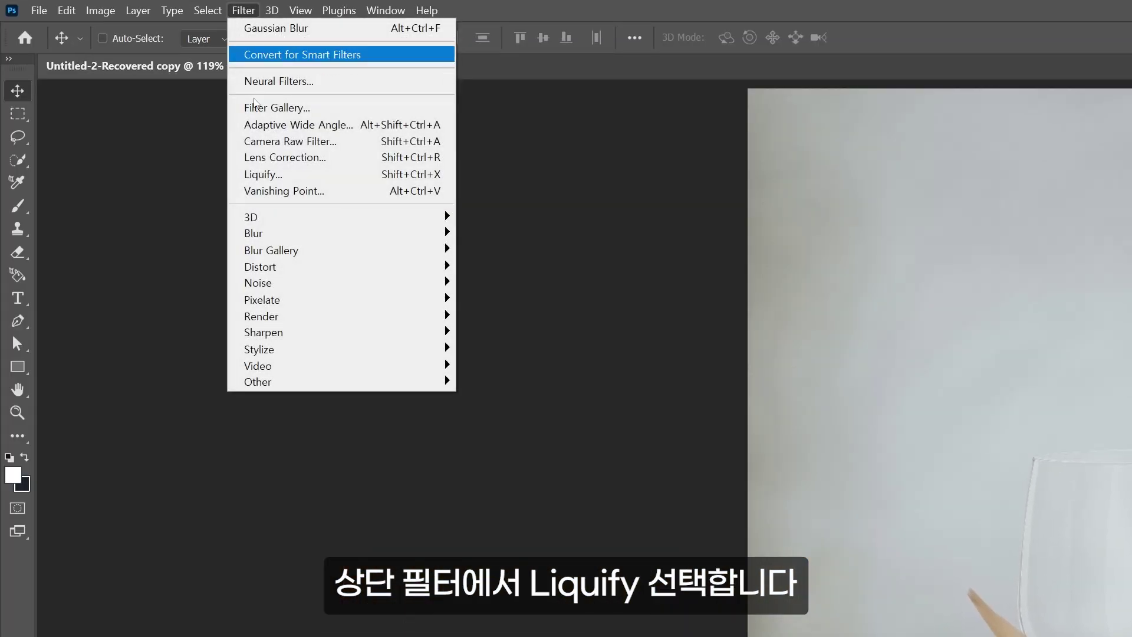
pyautogui.click(260, 175)
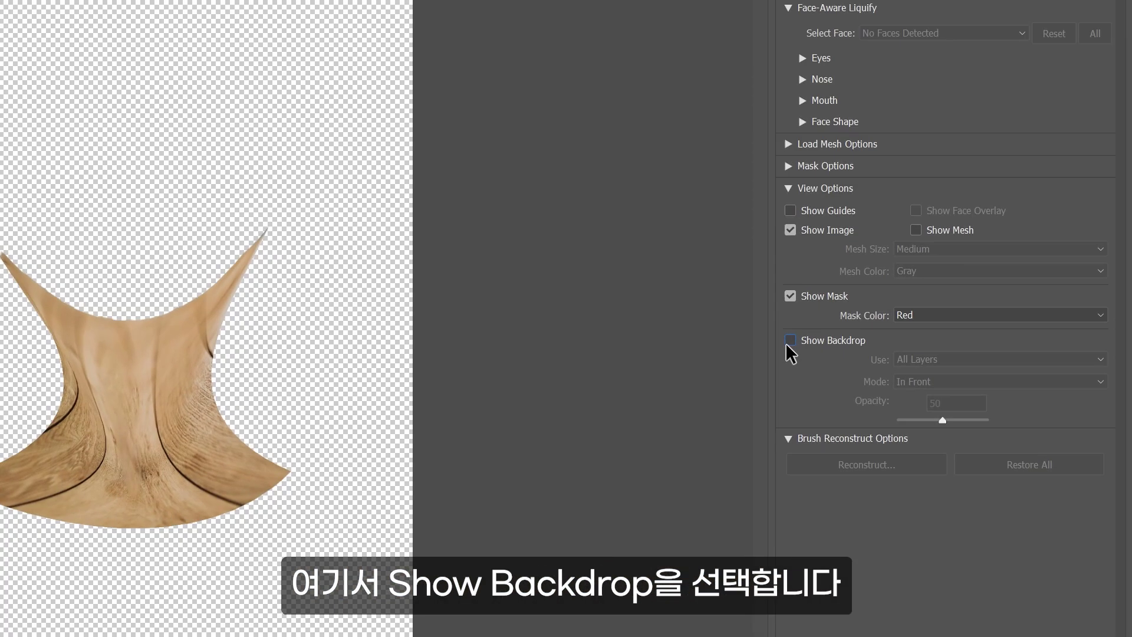
pyautogui.click(789, 341)
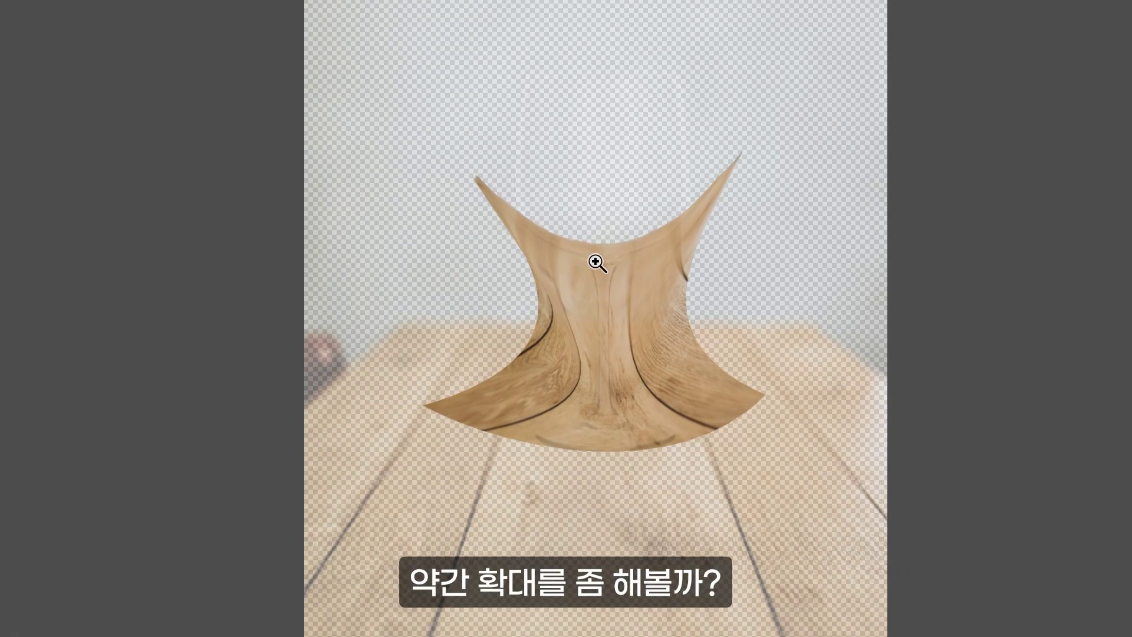
pyautogui.press('z')
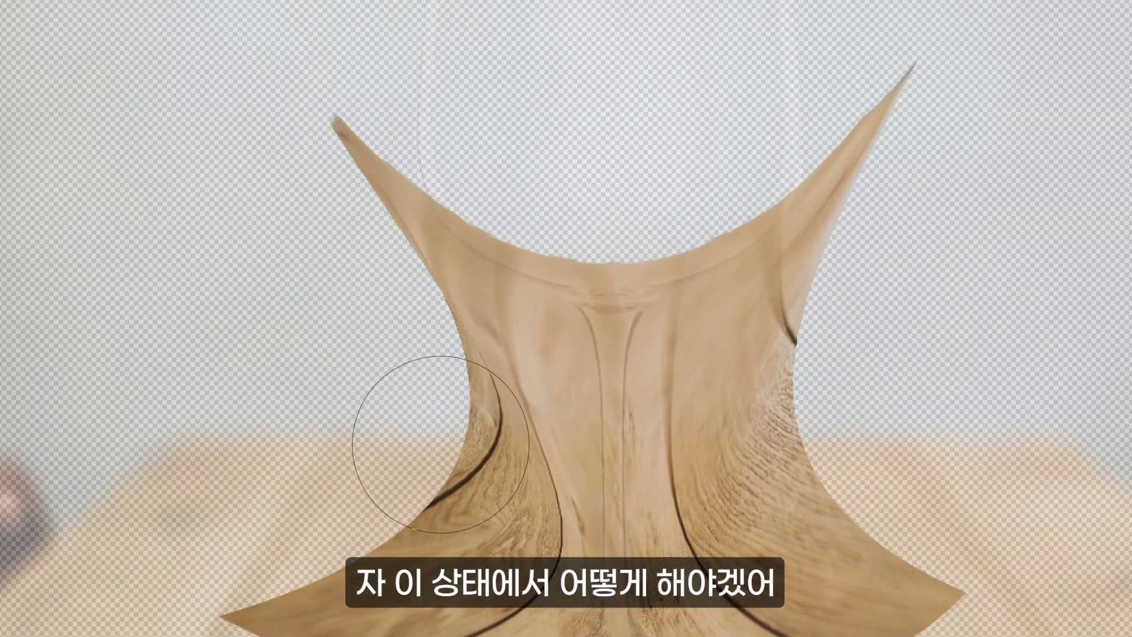
# Push both sides of the wood inward toward the glass stem with an enlarged Liquify brush.
pyautogui.moveTo(430, 443); pyautogui.dragTo(523, 473)
pyautogui.press(']')
pyautogui.press(']')
pyautogui.press(']')
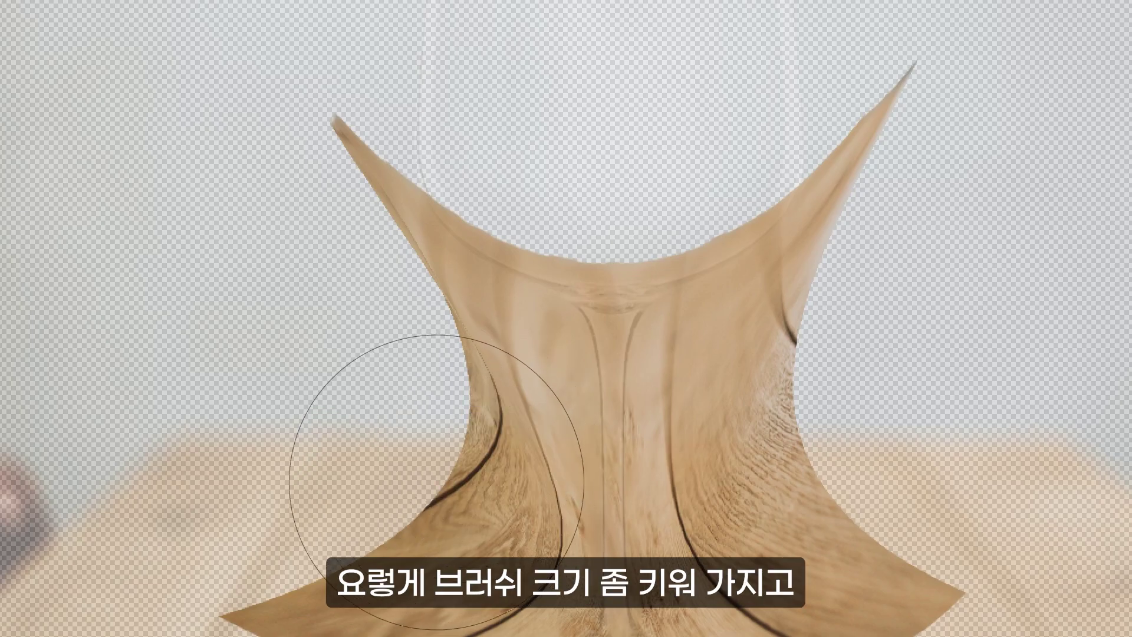
pyautogui.moveTo(405, 468)
pyautogui.mouseDown()
pyautogui.moveTo(480, 480)
pyautogui.moveTo(499, 416)
pyautogui.moveTo(473, 346)
pyautogui.mouseUp()
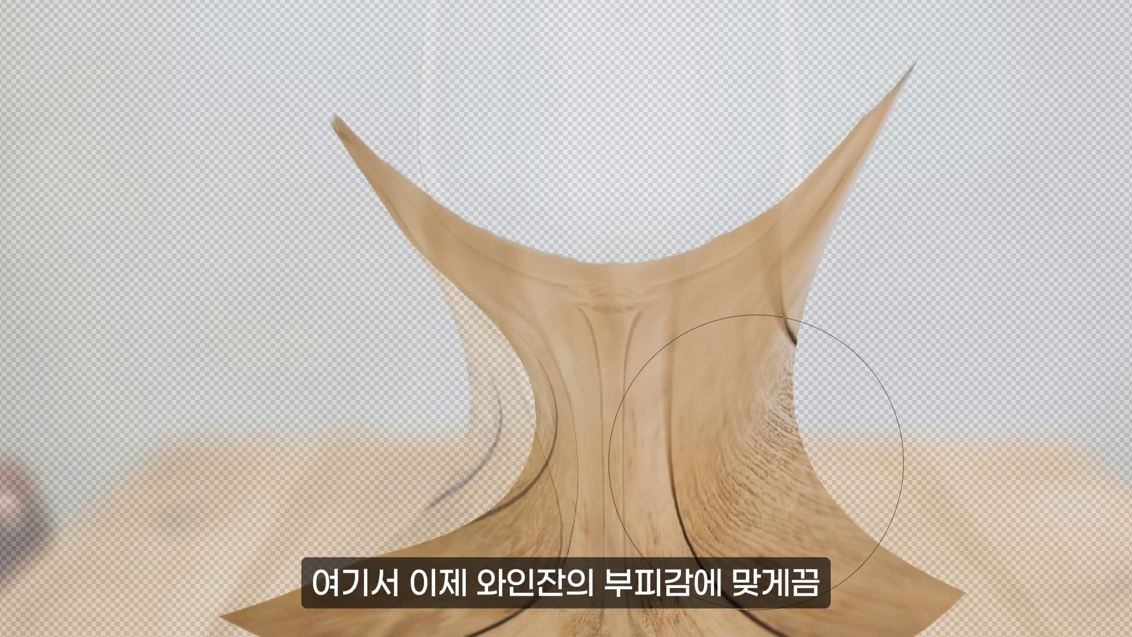
pyautogui.moveTo(753, 450)
pyautogui.mouseDown()
pyautogui.moveTo(690, 462)
pyautogui.moveTo(674, 437)
pyautogui.mouseUp()
pyautogui.moveTo(720, 512)
pyautogui.mouseDown()
pyautogui.moveTo(719, 536)
pyautogui.moveTo(502, 497)
pyautogui.moveTo(527, 496)
pyautogui.moveTo(559, 504)
pyautogui.moveTo(468, 518)
pyautogui.mouseUp()
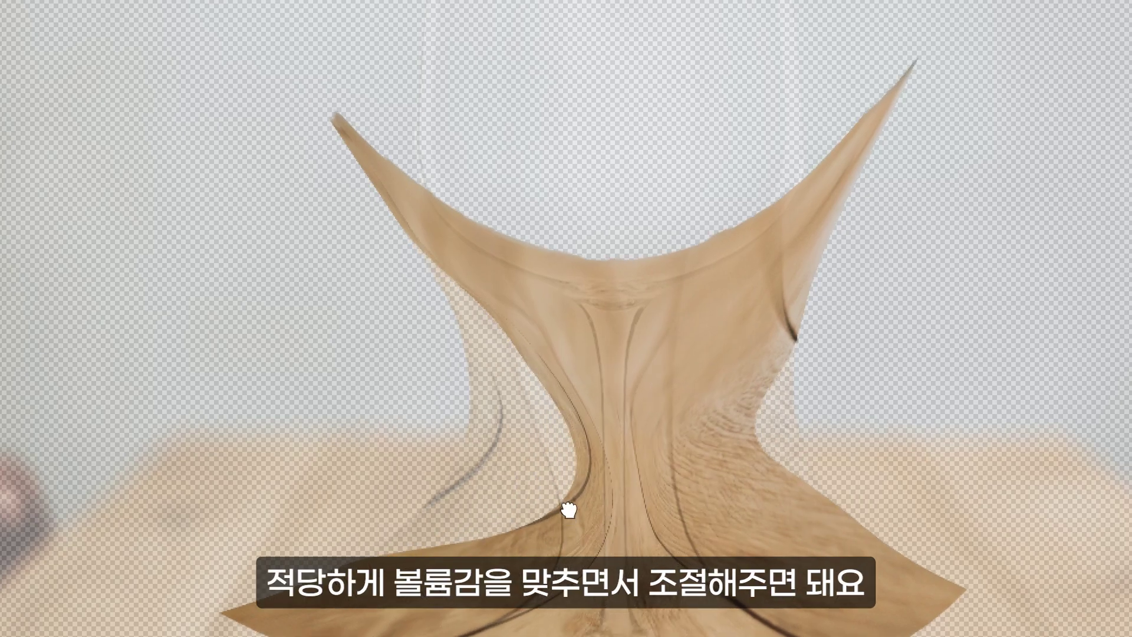
# Refine the liquified wood with further pushes and a smaller brush so it follows the bowl and stem.
pyautogui.scroll(-3, 569, 508)
pyautogui.moveTo(303, 399)
pyautogui.mouseDown()
pyautogui.moveTo(308, 469)
pyautogui.moveTo(513, 490)
pyautogui.moveTo(793, 301)
pyautogui.moveTo(930, 160)
pyautogui.moveTo(639, 280)
pyautogui.moveTo(538, 170)
pyautogui.moveTo(712, 179)
pyautogui.moveTo(378, 54)
pyautogui.moveTo(451, 371)
pyautogui.moveTo(555, 449)
pyautogui.moveTo(688, 417)
pyautogui.moveTo(711, 340)
pyautogui.moveTo(513, 418)
pyautogui.moveTo(486, 397)
pyautogui.moveTo(470, 501)
pyautogui.moveTo(557, 481)
pyautogui.moveTo(456, 487)
pyautogui.moveTo(684, 504)
pyautogui.moveTo(813, 487)
pyautogui.moveTo(785, 499)
pyautogui.moveTo(815, 362)
pyautogui.moveTo(751, 469)
pyautogui.moveTo(685, 447)
pyautogui.moveTo(543, 465)
pyautogui.moveTo(675, 473)
pyautogui.moveTo(593, 339)
pyautogui.moveTo(587, 385)
pyautogui.moveTo(422, 397)
pyautogui.mouseUp()
pyautogui.press('[')
pyautogui.press('[')
pyautogui.press('[')
pyautogui.press('[')
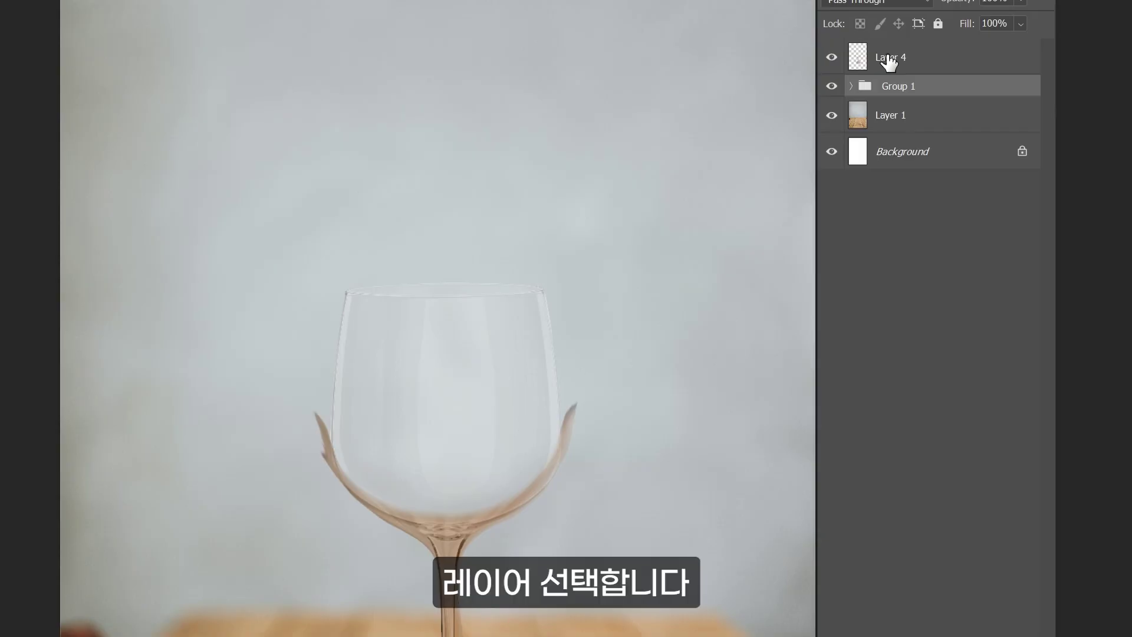
# Clip Layer 4 to the glass group as a clipping mask and set its opacity to 70%.
pyautogui.click(888, 57)
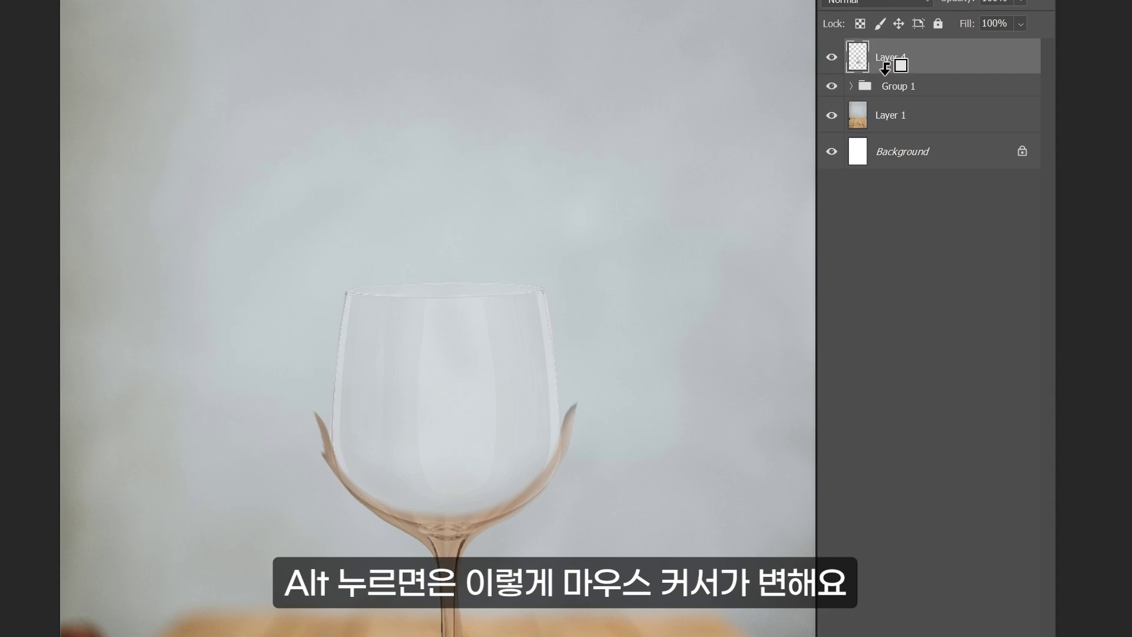
pyautogui.keyDown('alt'); pyautogui.click(885, 70); pyautogui.keyUp('alt')
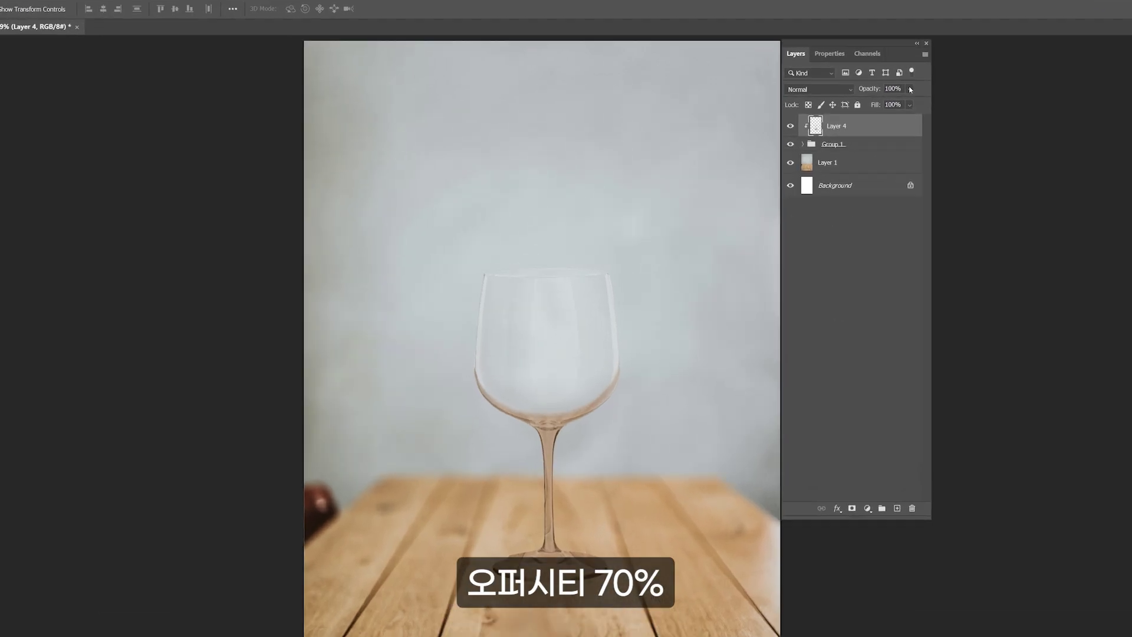
pyautogui.click(847, 83)
pyautogui.write('7')
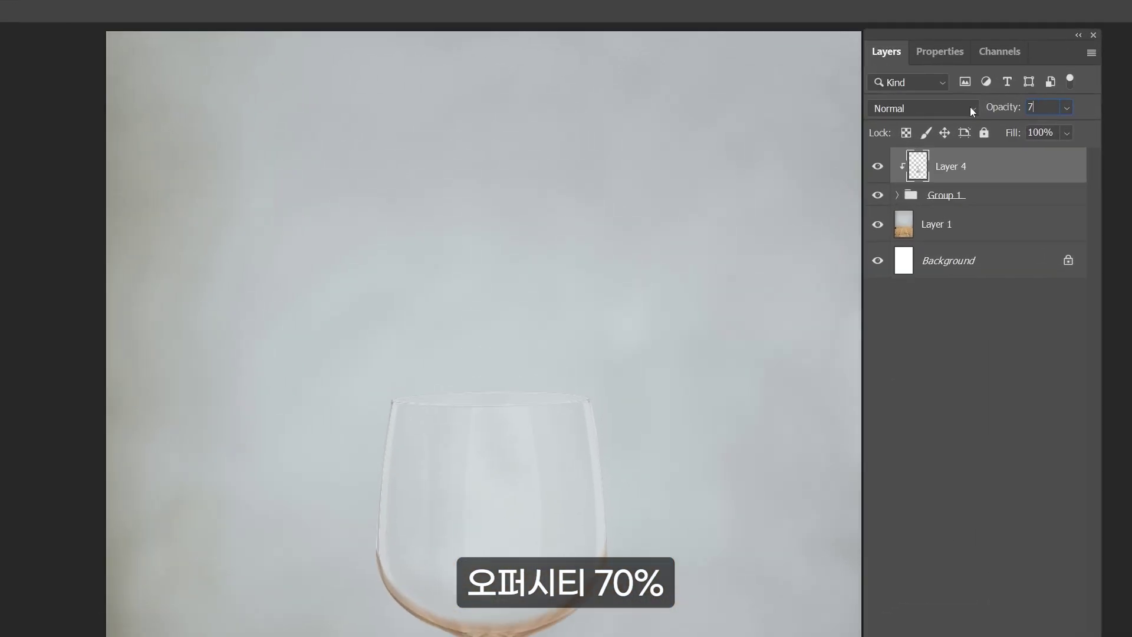
pyautogui.write('0')
pyautogui.press('Return')
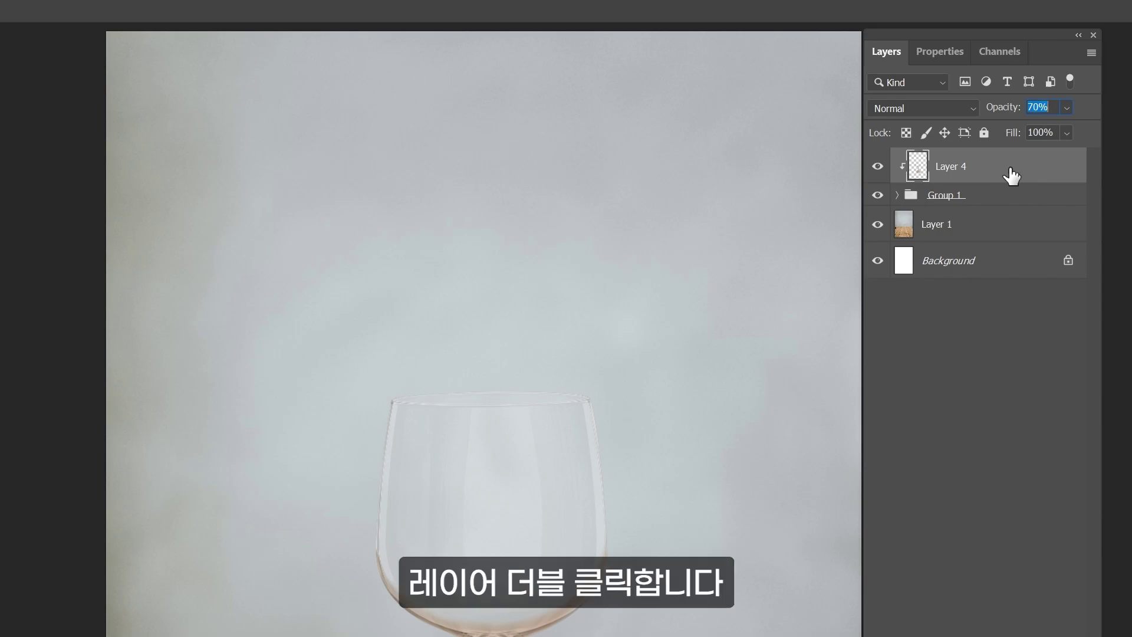
# Split the white Underlying Layer slider in Layer 4's Blend If and lower its detached half toward the darks.
pyautogui.doubleClick(1012, 176)
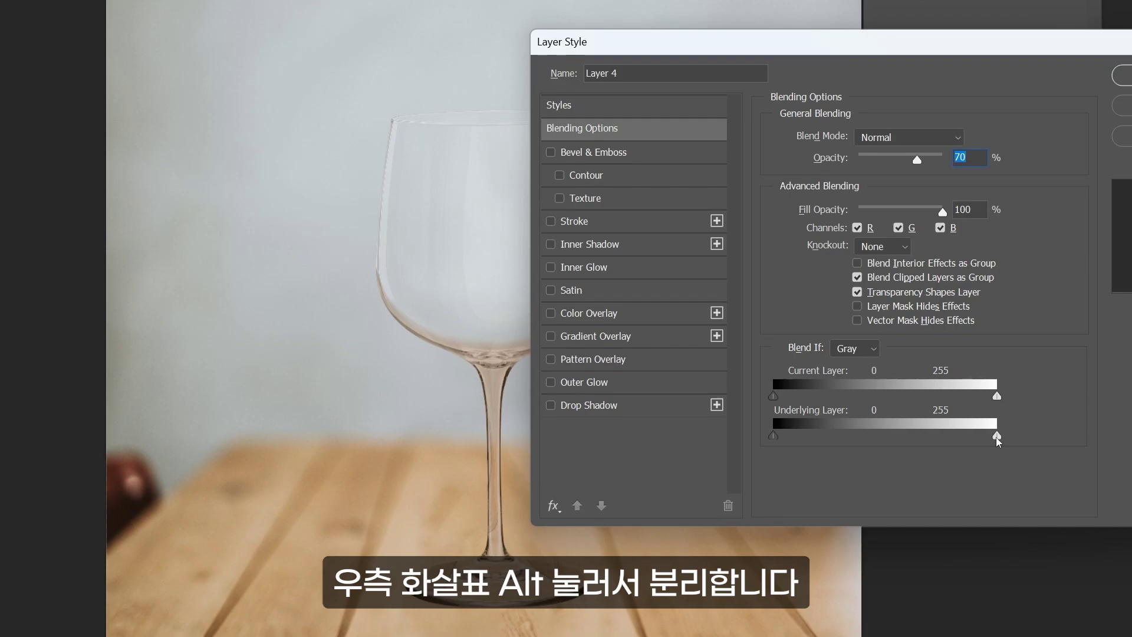
pyautogui.moveTo(997, 438); pyautogui.dragTo(377, 339)
pyautogui.click(1123, 76)
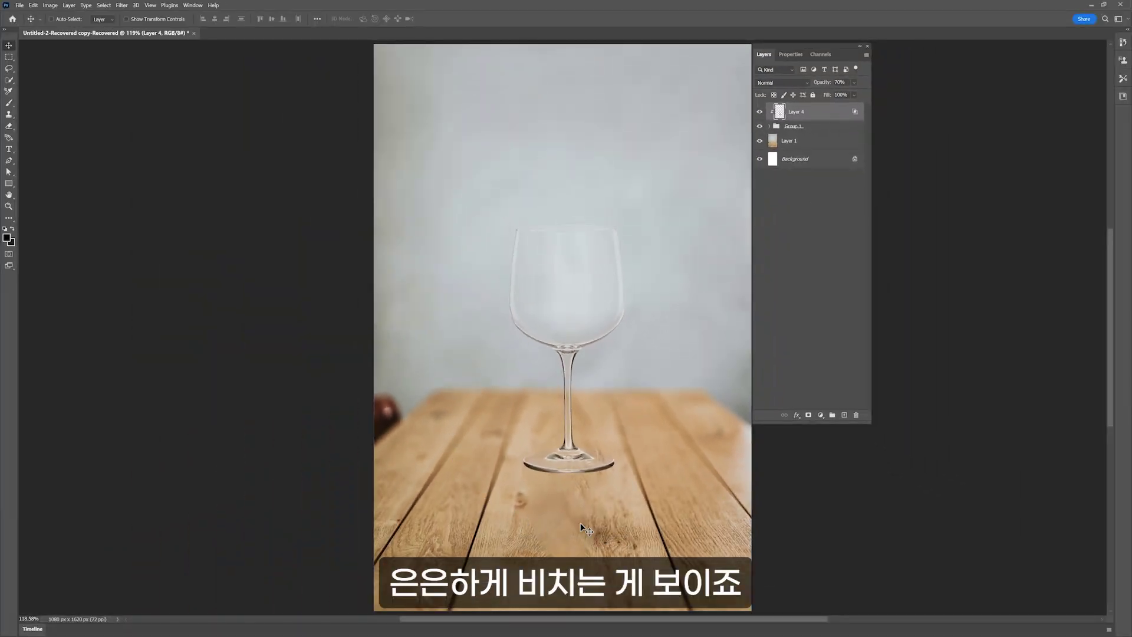
# Examine the stem and base up close, comparing the glass with Layer 4 hidden and shown.
pyautogui.scroll(5, 580, 519)
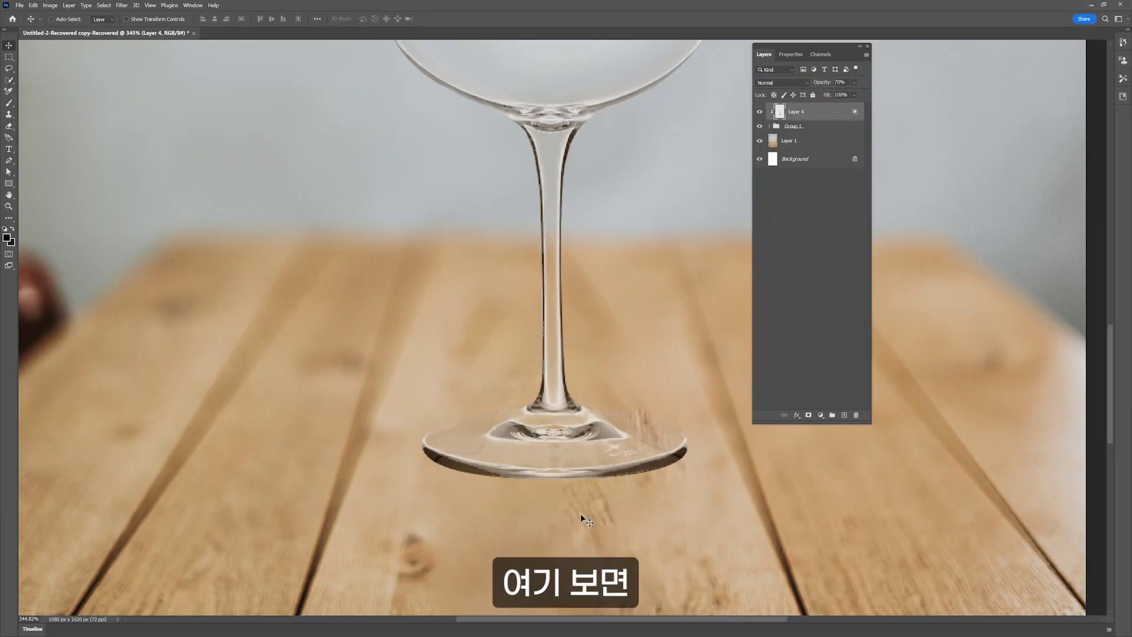
pyautogui.click(759, 112)
pyautogui.click(759, 112)
pyautogui.click(761, 112)
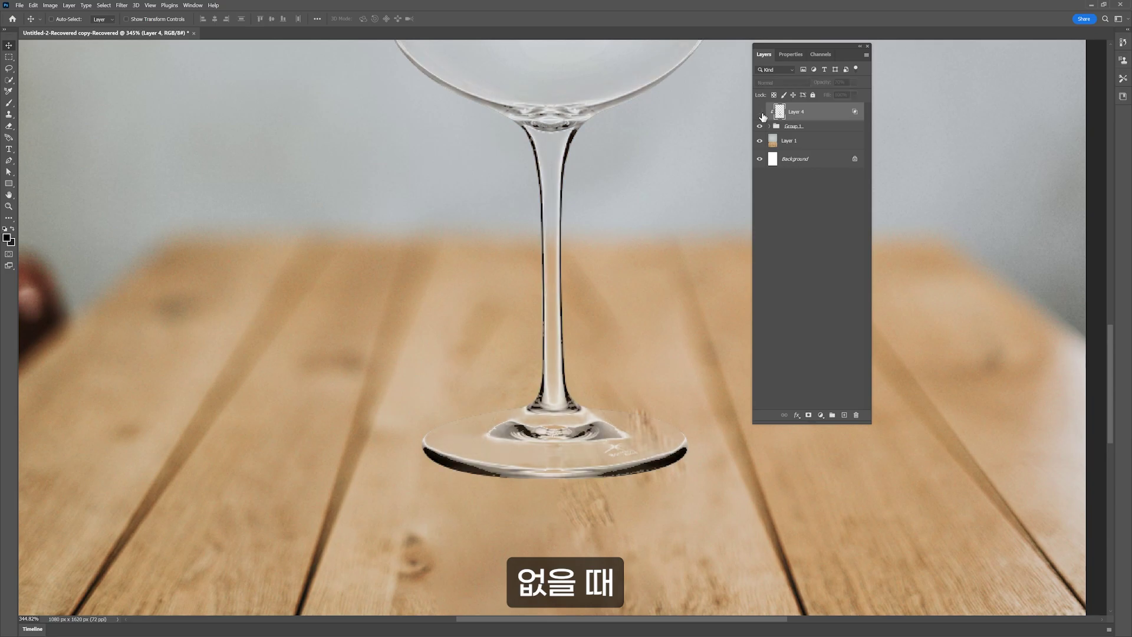
pyautogui.click(760, 112)
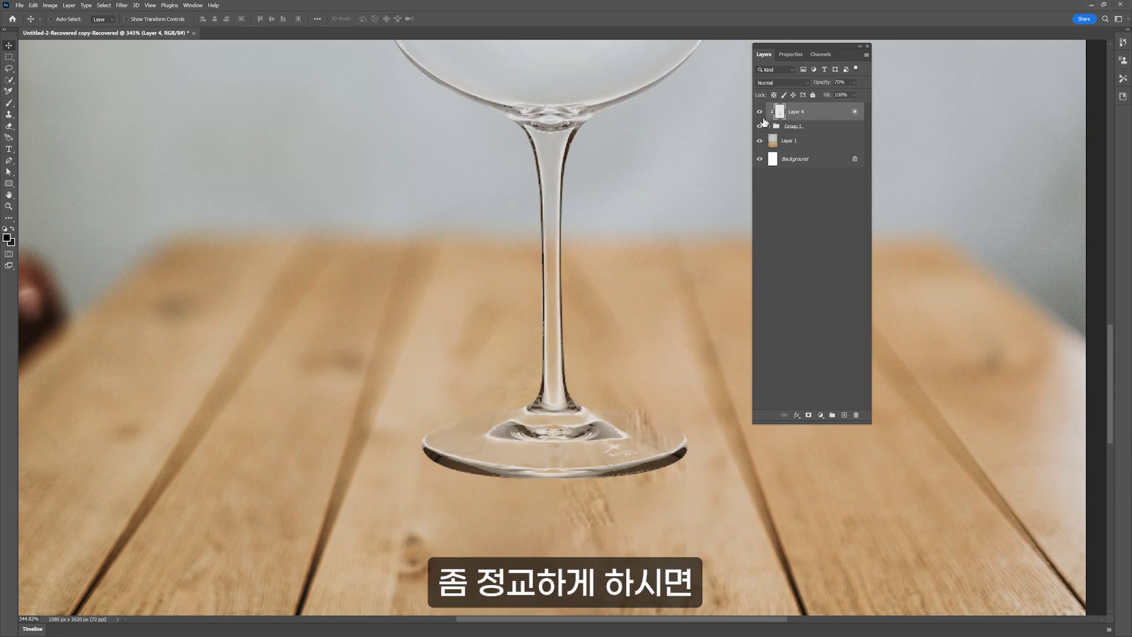
pyautogui.press('ctrl')
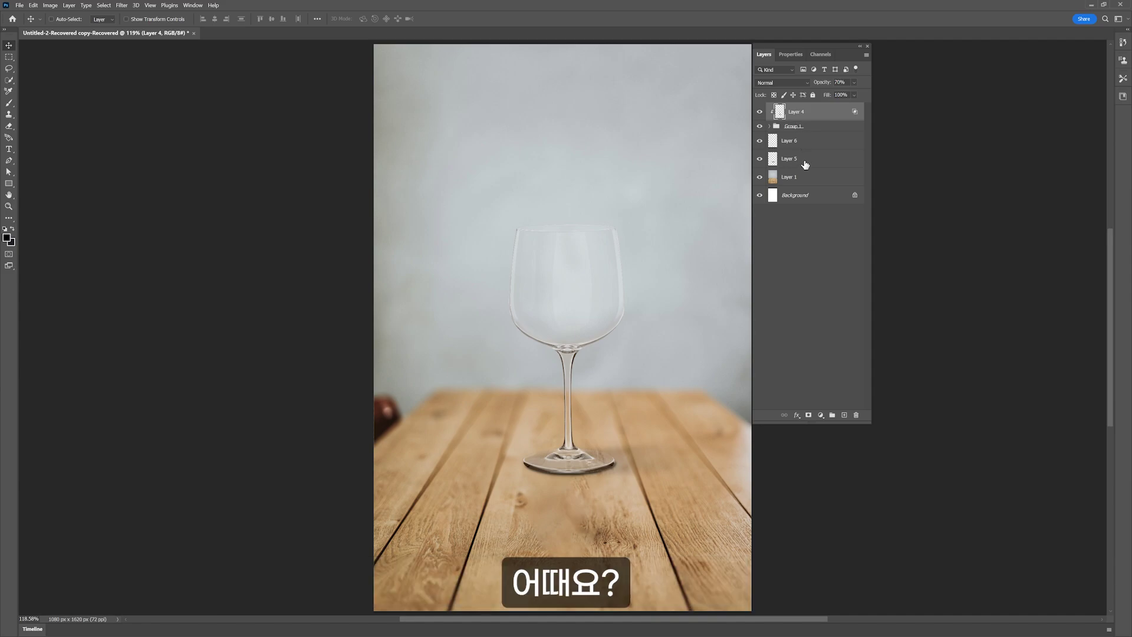
# Select the glass and shadow layers from Layer 4 through Layer 5 and try moving them down together.
pyautogui.keyDown('shift'); pyautogui.click(782, 168); pyautogui.keyUp('shift')
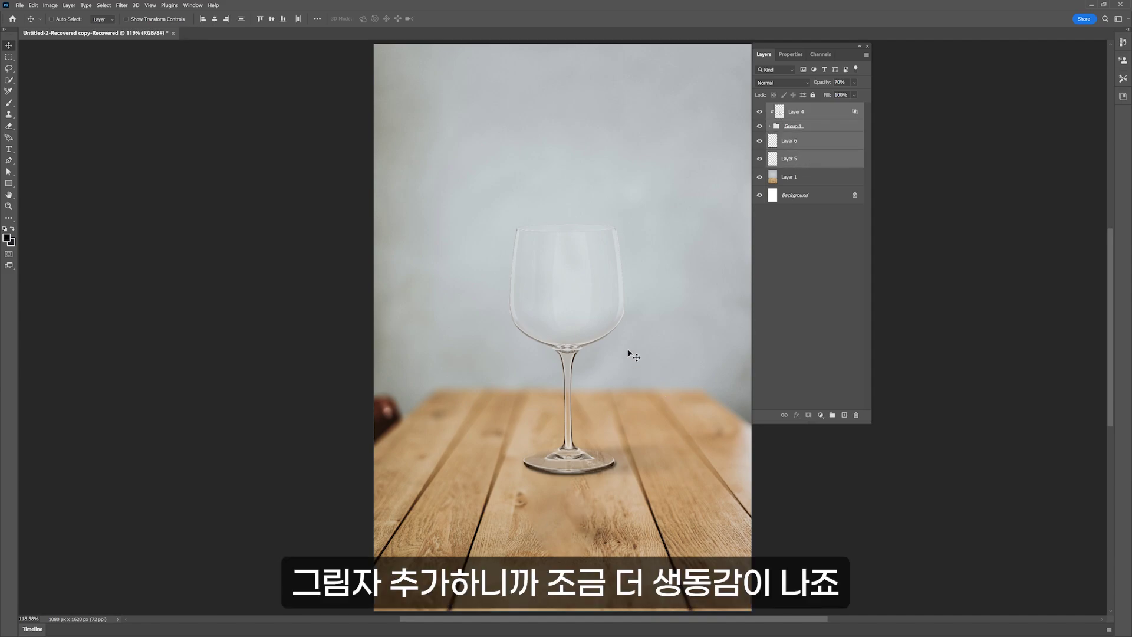
pyautogui.moveTo(586, 292); pyautogui.dragTo(582, 371)
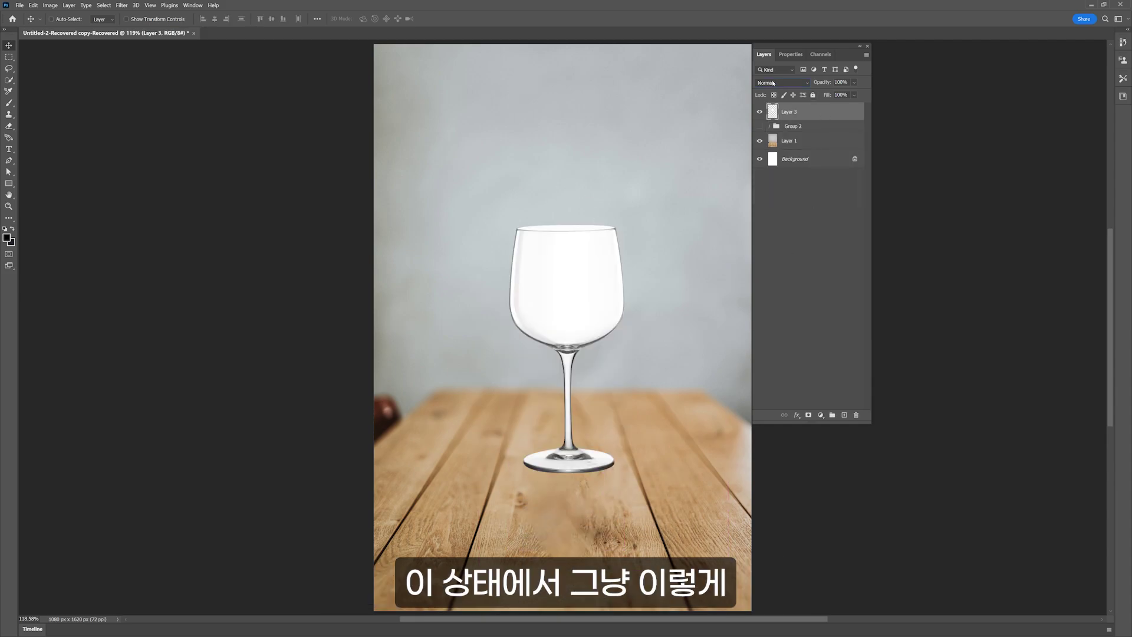
# Set the original glass cutout on Layer 3 to the Multiply blend mode.
pyautogui.click(773, 83)
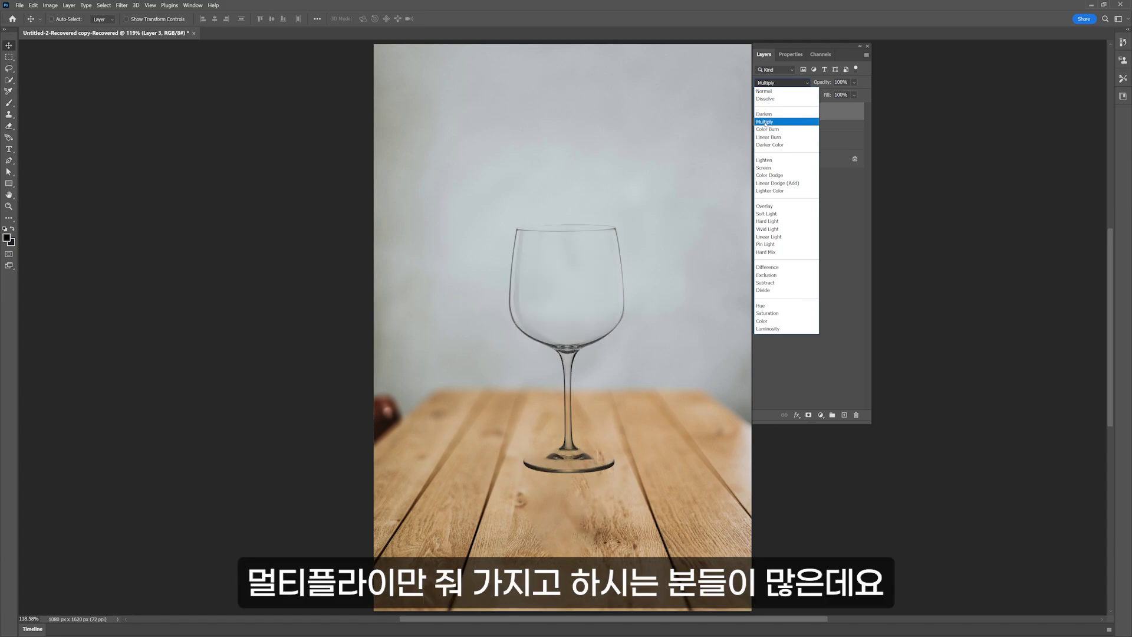
pyautogui.click(778, 120)
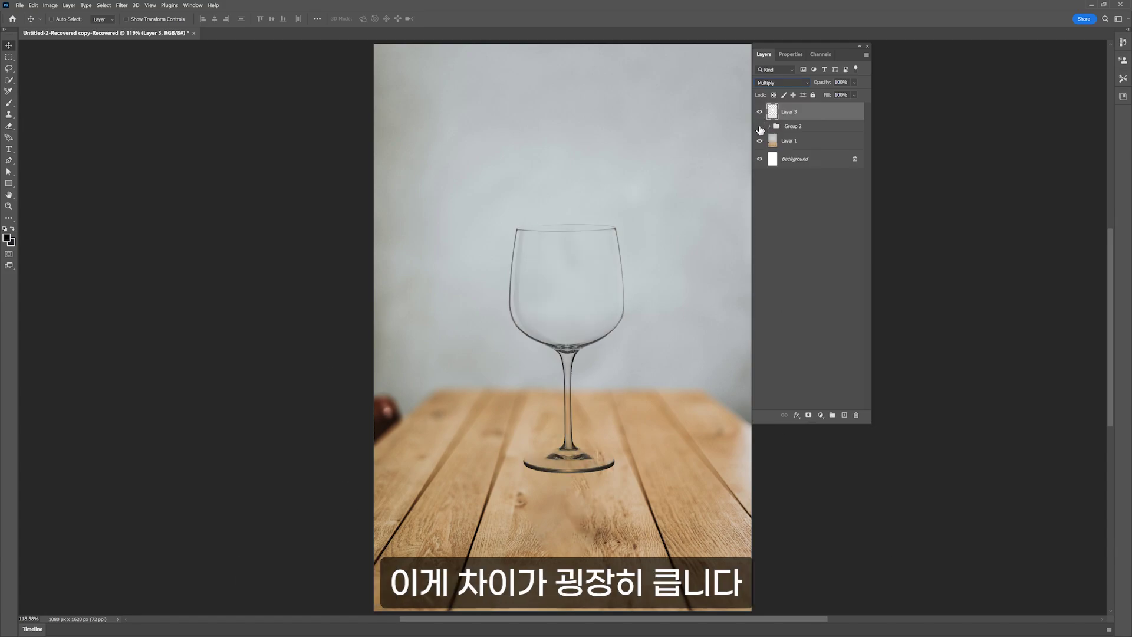
# Compare the Multiply glass with the Group 2 composite by toggling visibility, leaving only Group 2's glass shown.
pyautogui.click(760, 126)
pyautogui.click(760, 126)
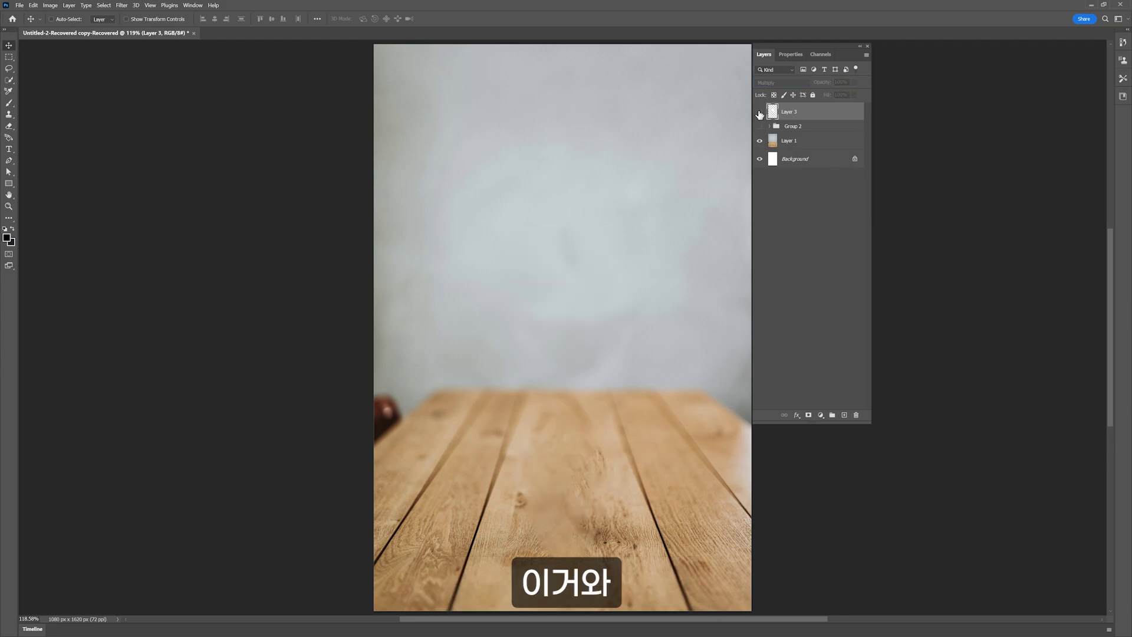
pyautogui.click(760, 112)
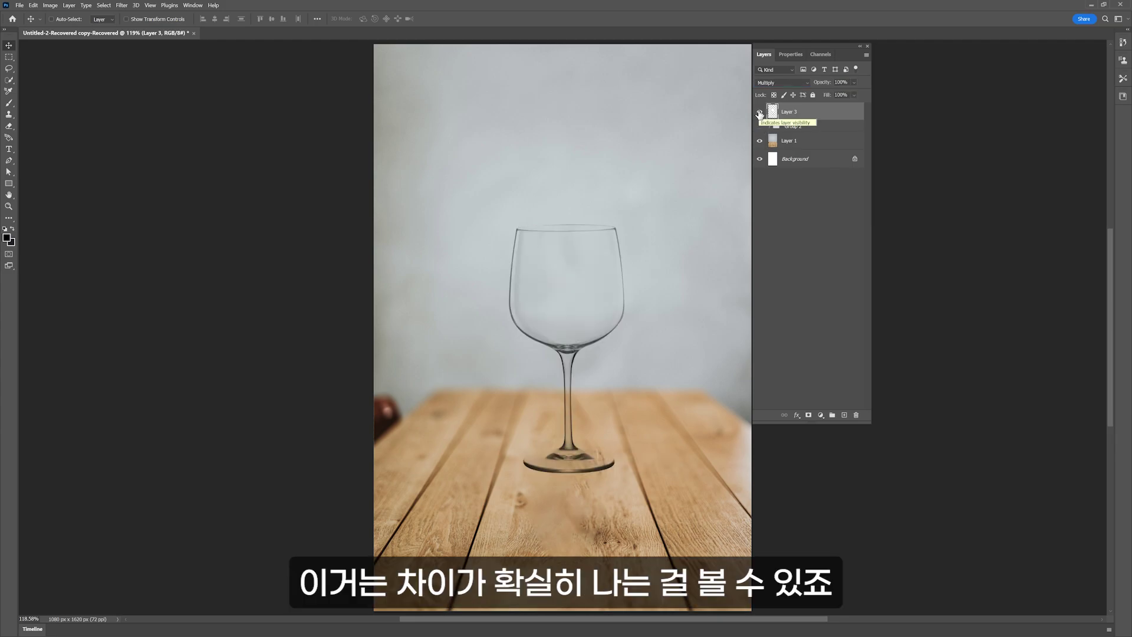
pyautogui.click(759, 112)
pyautogui.click(759, 127)
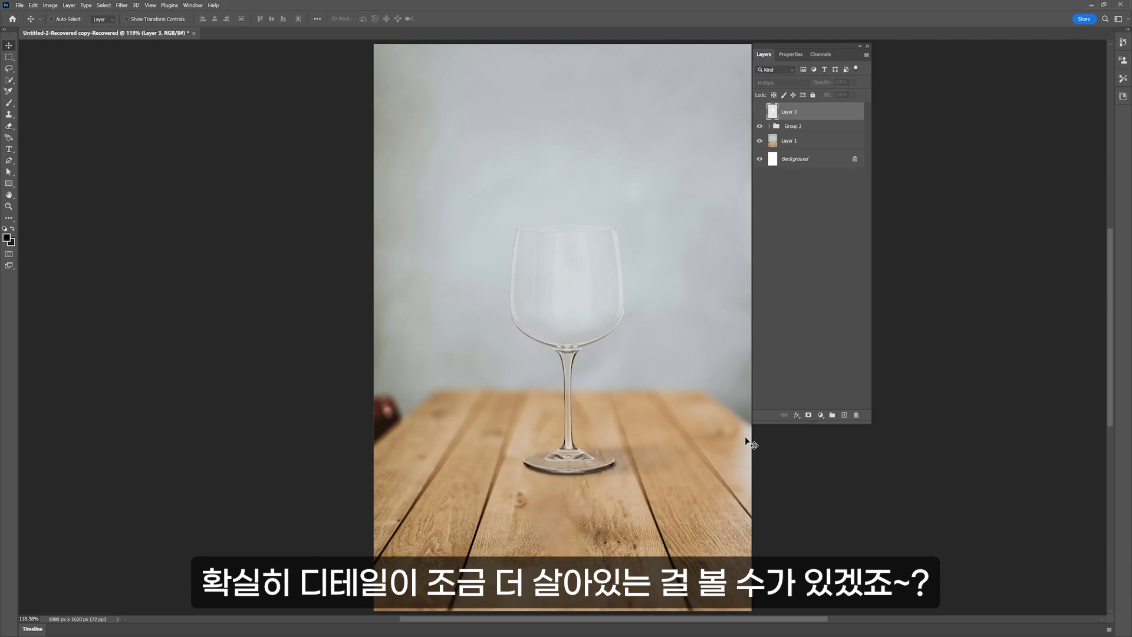